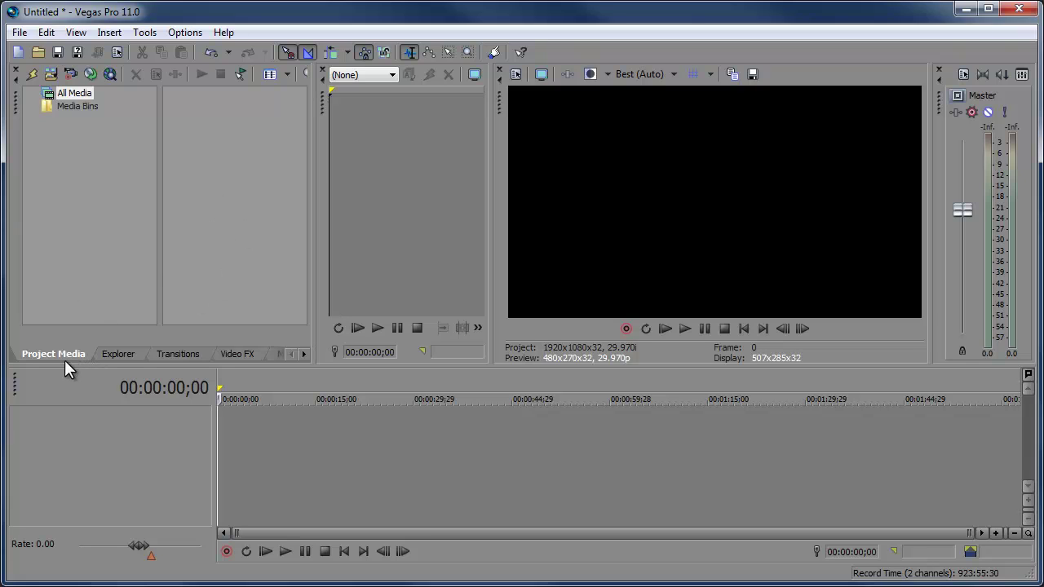
- Look through the Explorer, Transitions, Video FX and Media Generators views, and return to Project Media
{"action": "left_click", "coordinate": [121, 354]}
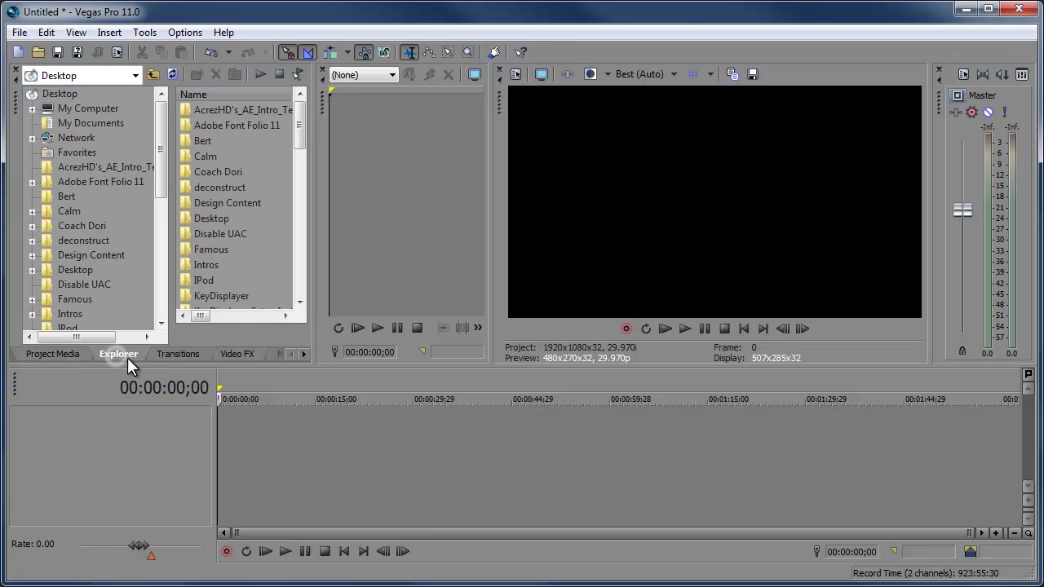
{"action": "left_click", "coordinate": [173, 355]}
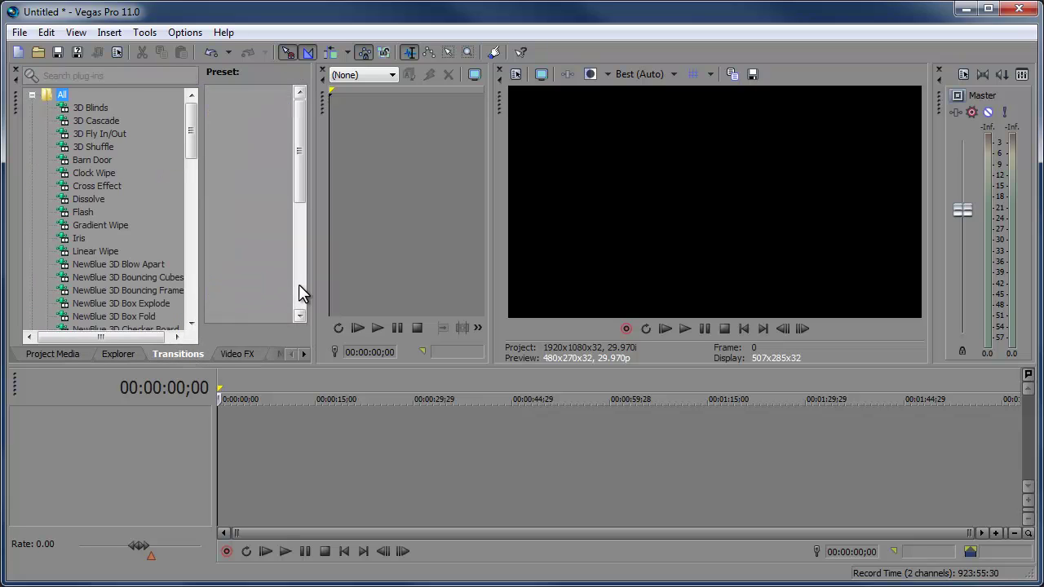
{"action": "left_click", "coordinate": [245, 353]}
{"action": "left_click", "coordinate": [304, 353]}
{"action": "left_click", "coordinate": [245, 354]}
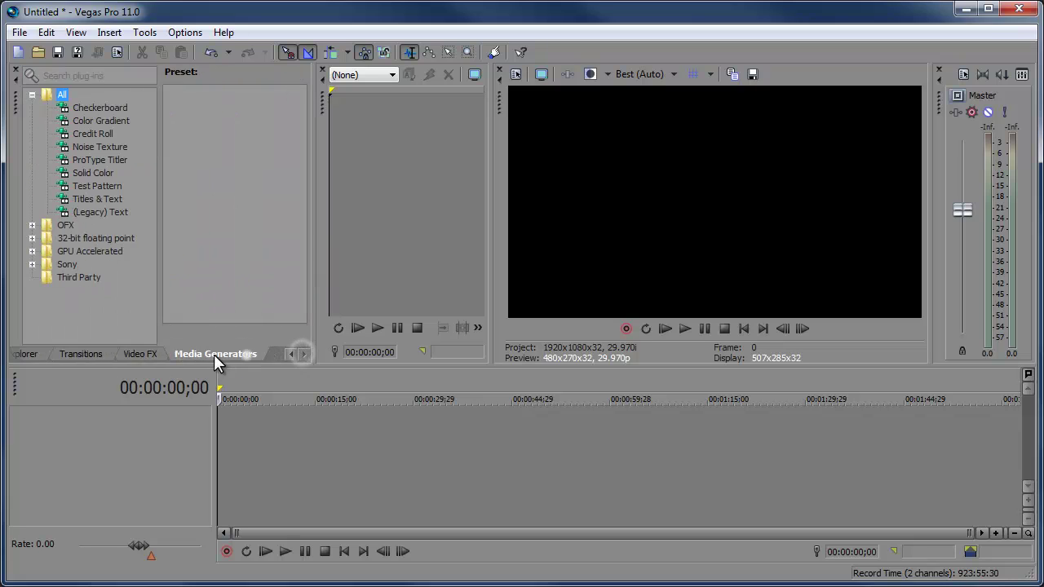
{"action": "left_click", "coordinate": [290, 355]}
{"action": "left_click", "coordinate": [290, 355]}
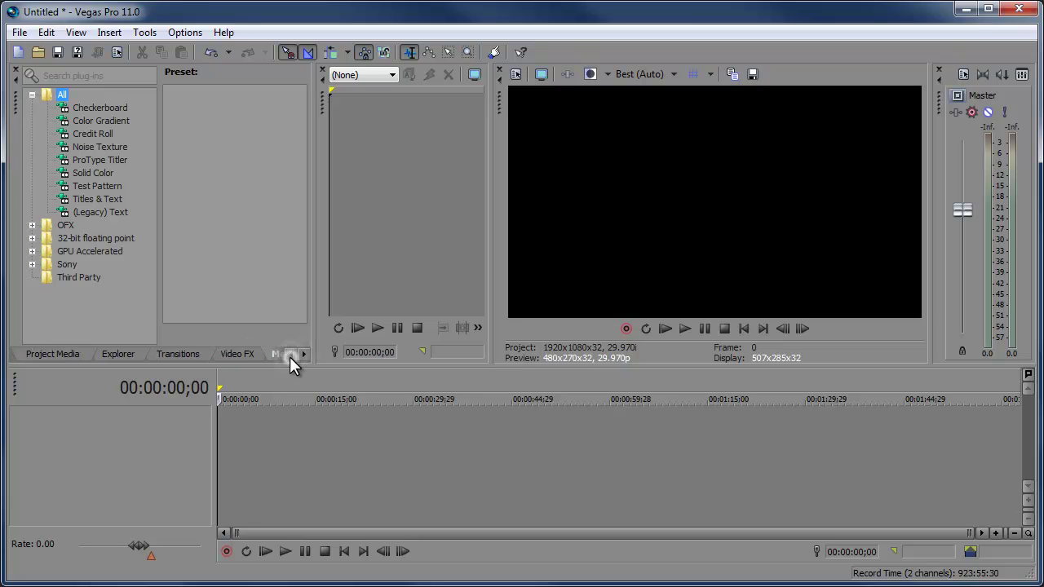
{"action": "left_click", "coordinate": [73, 354]}
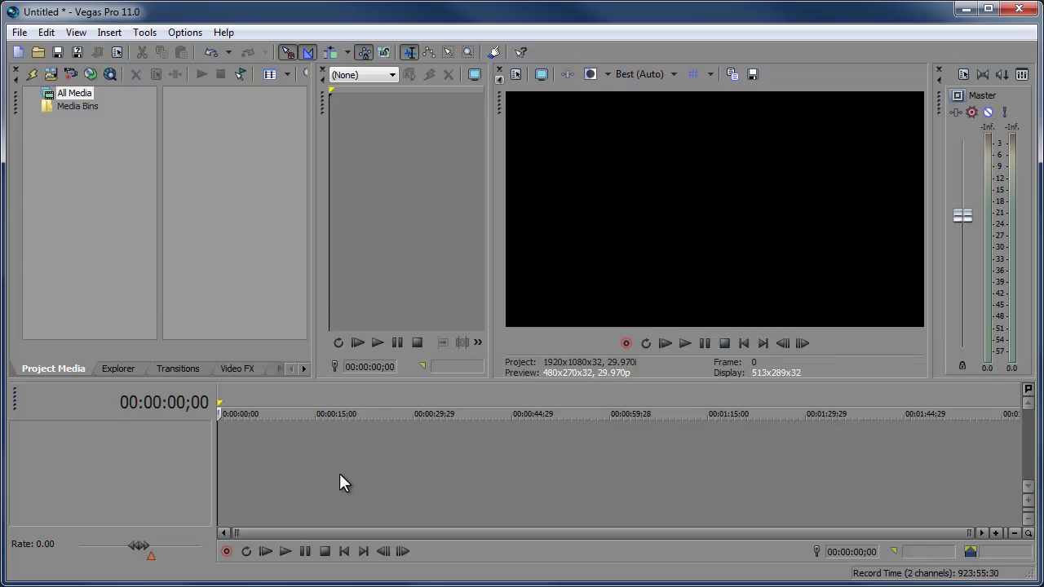
- Enlarge the timeline area and mark a loop region from 00:00:00;00 to about 00:00:28;20
{"action": "left_click_drag", "start_coordinate": [378, 379], "coordinate": [385, 324]}
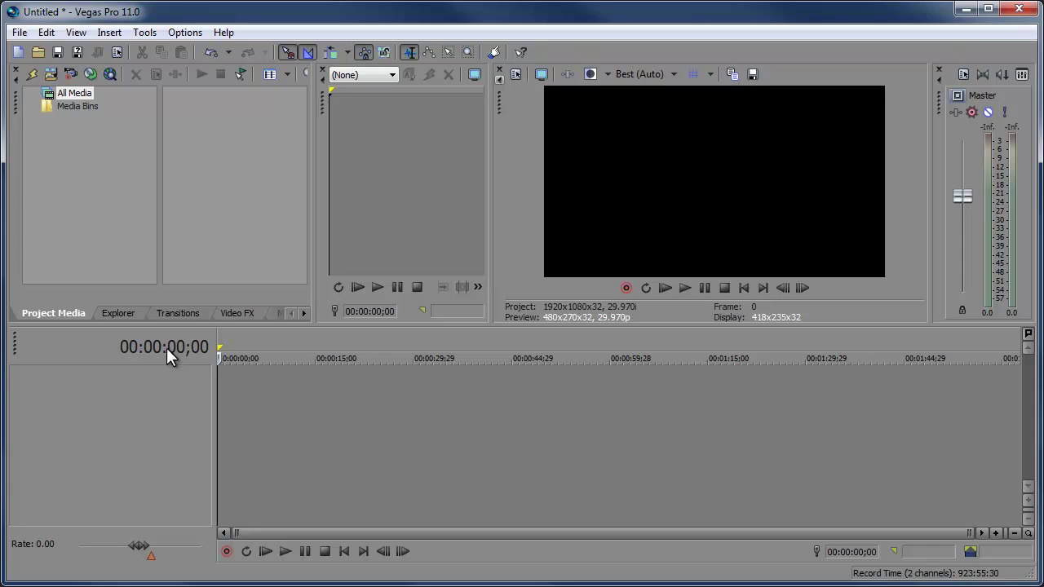
{"action": "mouse_move", "coordinate": [405, 346]}
{"action": "left_mouse_down"}
{"action": "mouse_move", "coordinate": [540, 346]}
{"action": "mouse_move", "coordinate": [191, 350]}
{"action": "left_mouse_up"}
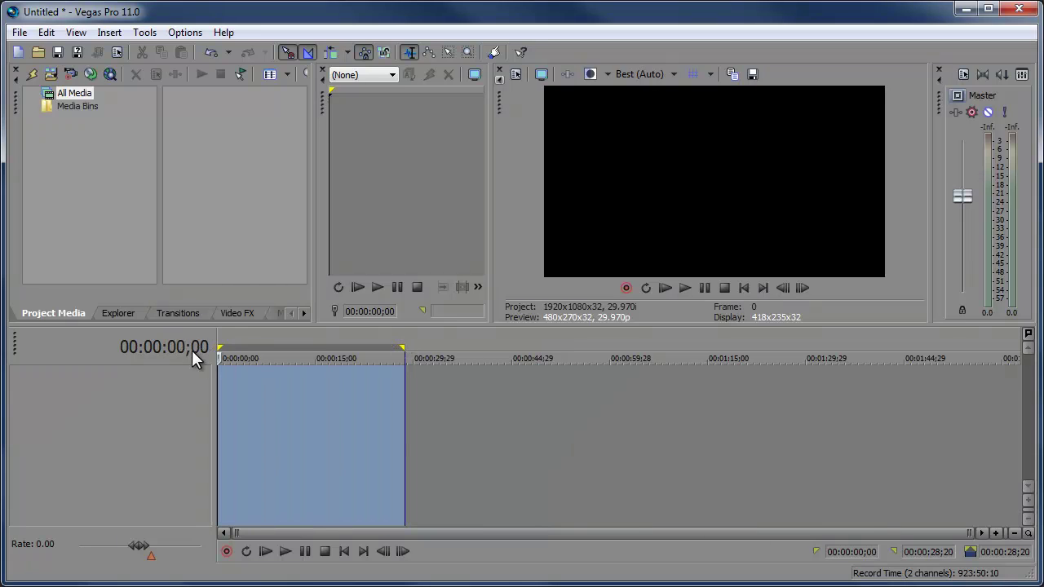
{"action": "left_click", "coordinate": [398, 430]}
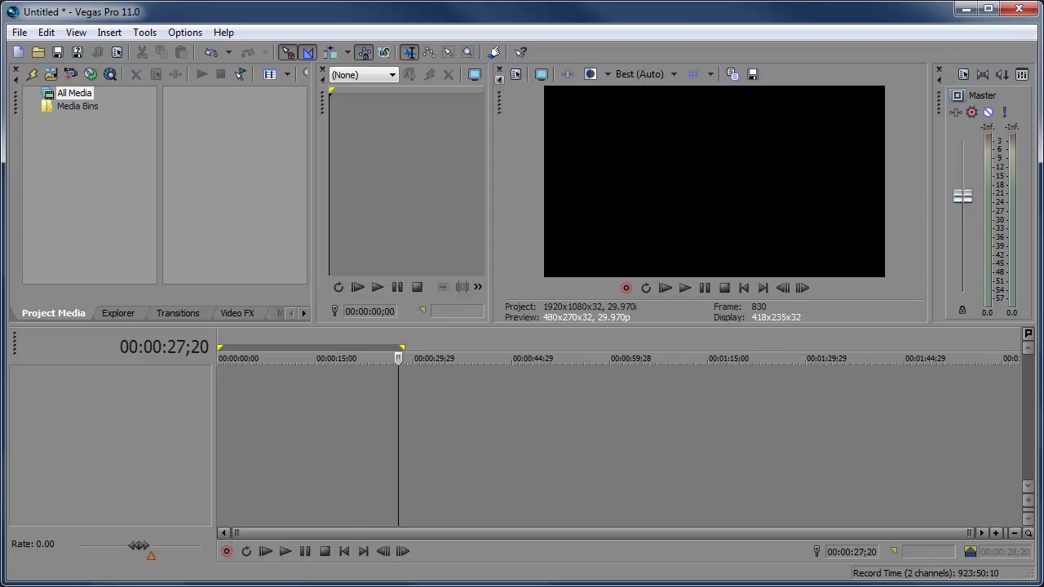
- Place clip MVI_7718 from the Outdoor folder in Windows Explorer at the timeline's start, and preview the frame at about 00:00:17;06
{"action": "key", "text": "alt+Tab"}
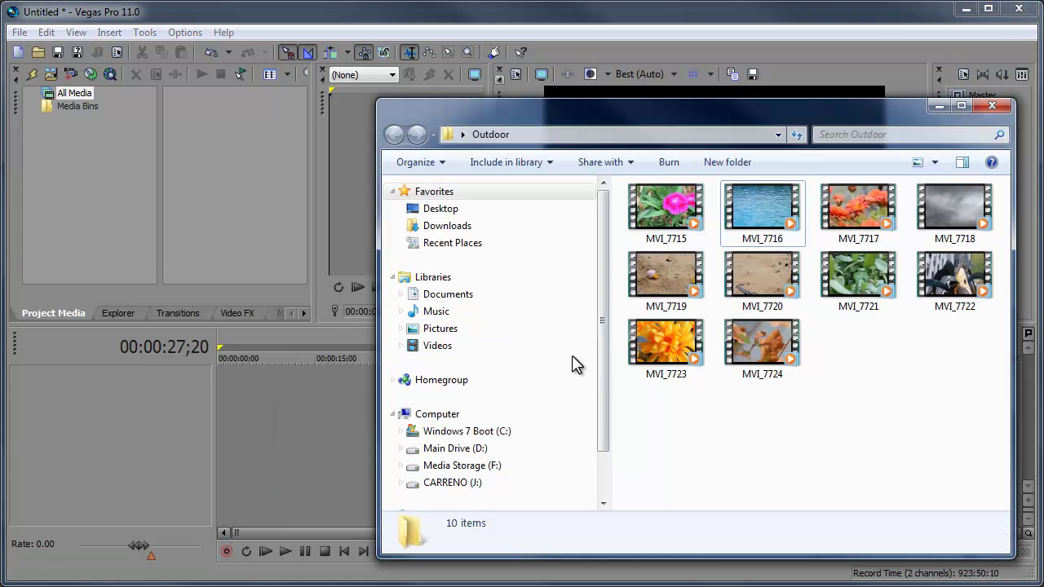
{"action": "left_click_drag", "start_coordinate": [967, 211], "coordinate": [206, 404]}
{"action": "left_click", "coordinate": [161, 459]}
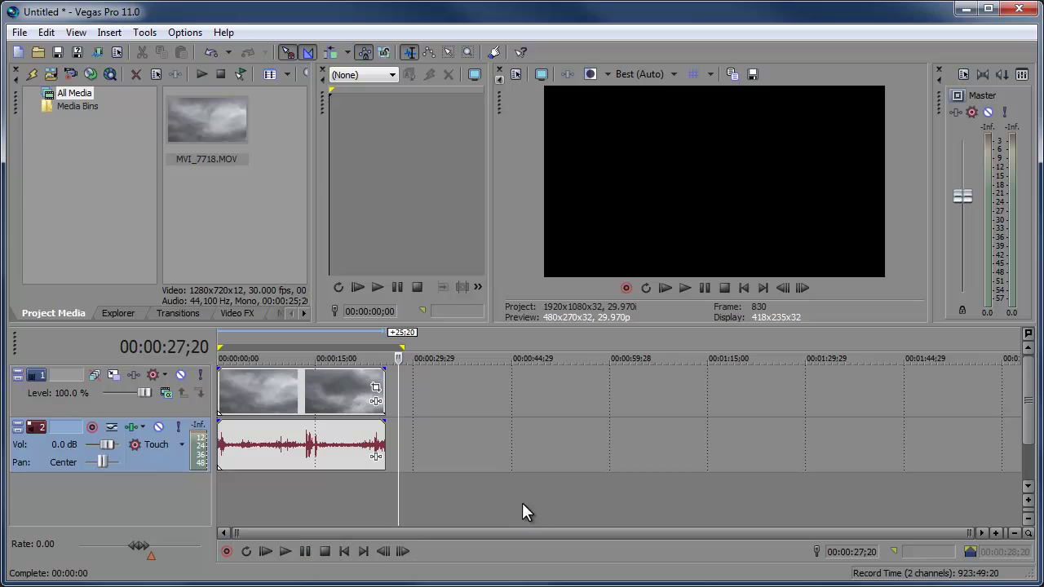
{"action": "left_click", "coordinate": [329, 335]}
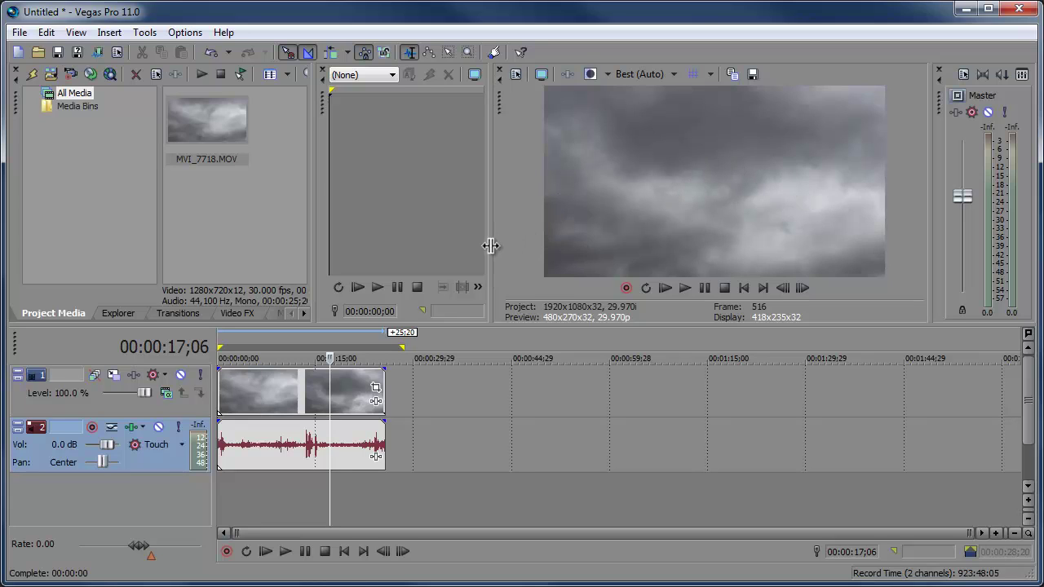
- Widen the Trimmer and load MVI_7718.MOV from the project media into it
{"action": "left_click_drag", "start_coordinate": [489, 245], "coordinate": [589, 245]}
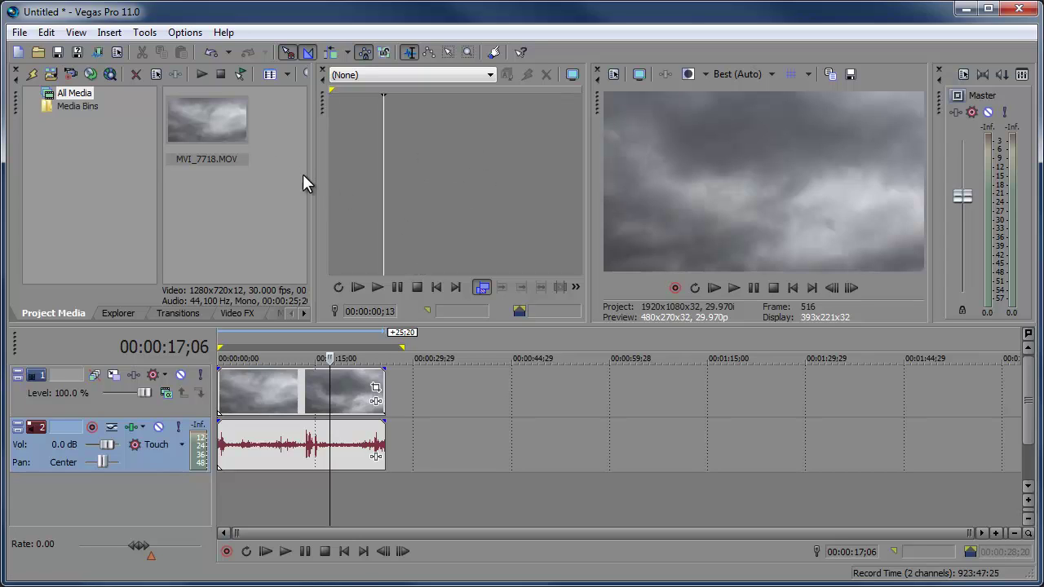
{"action": "left_click", "coordinate": [249, 121]}
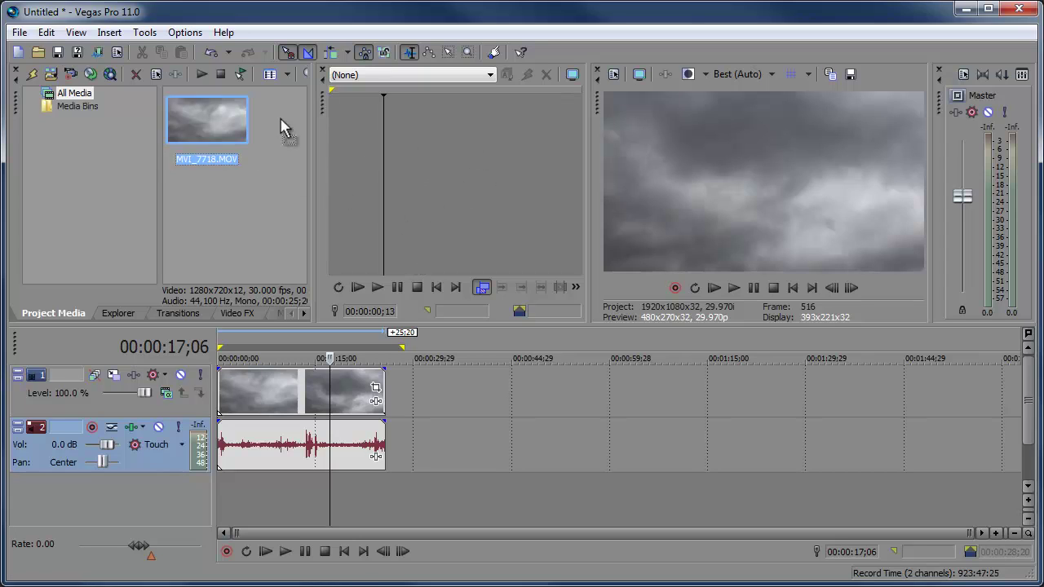
{"action": "left_click_drag", "start_coordinate": [249, 121], "coordinate": [480, 174]}
- Try placing the 00:00:01;16 to 00:00:20;03 section from the Trimmer after the first timeline clip, and undo the placement
{"action": "left_click_drag", "start_coordinate": [346, 248], "coordinate": [507, 457]}
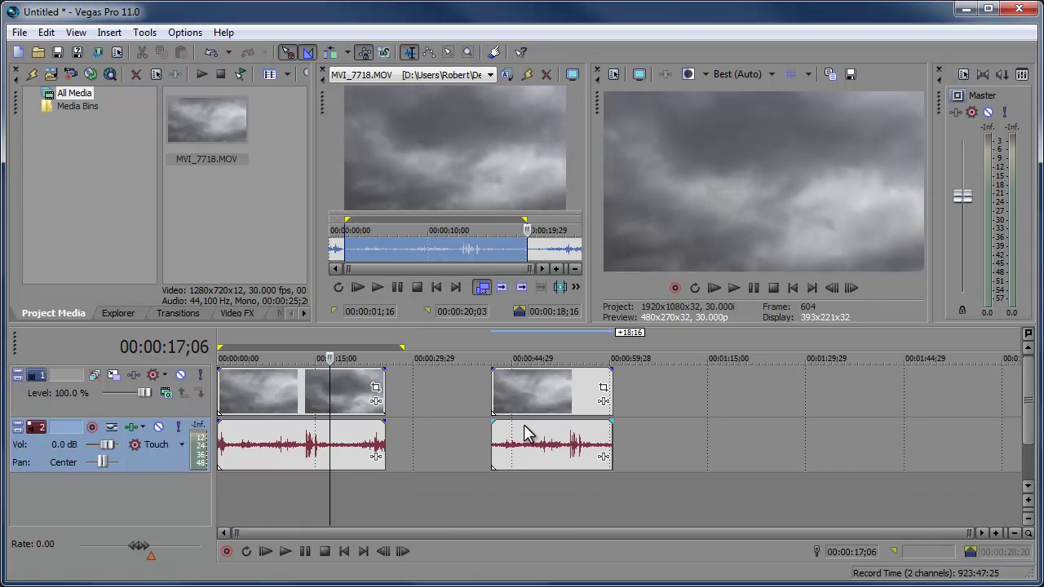
{"action": "left_click", "coordinate": [527, 413]}
{"action": "key", "text": "ctrl+z"}
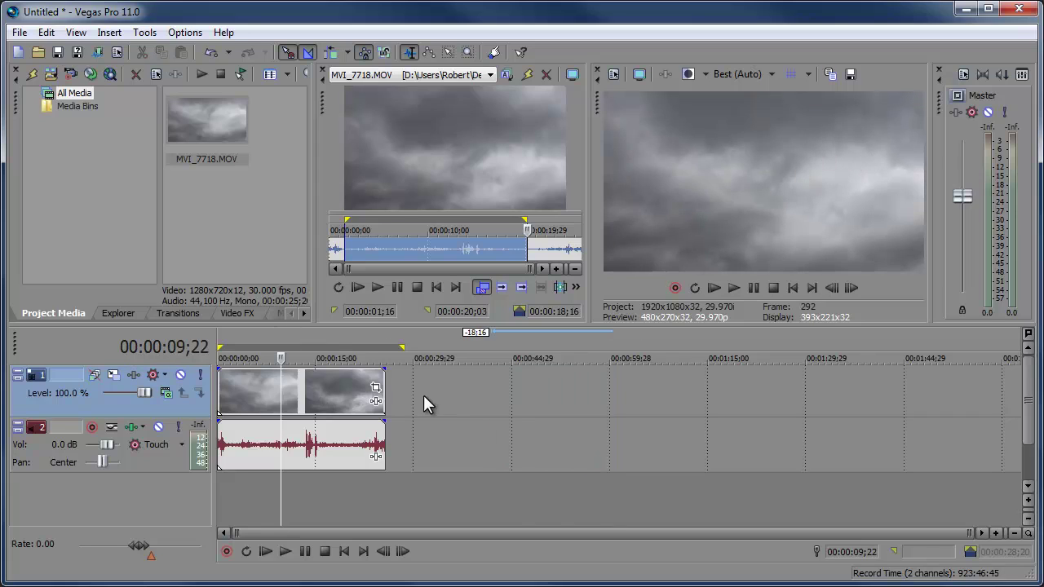
{"action": "left_click", "coordinate": [771, 76]}
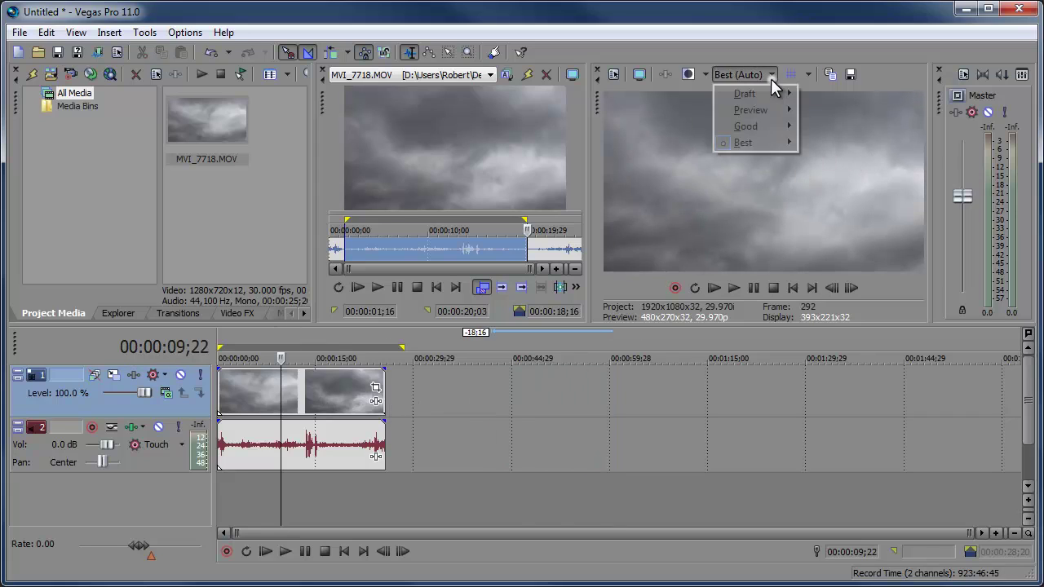
{"action": "mouse_move", "coordinate": [755, 142]}
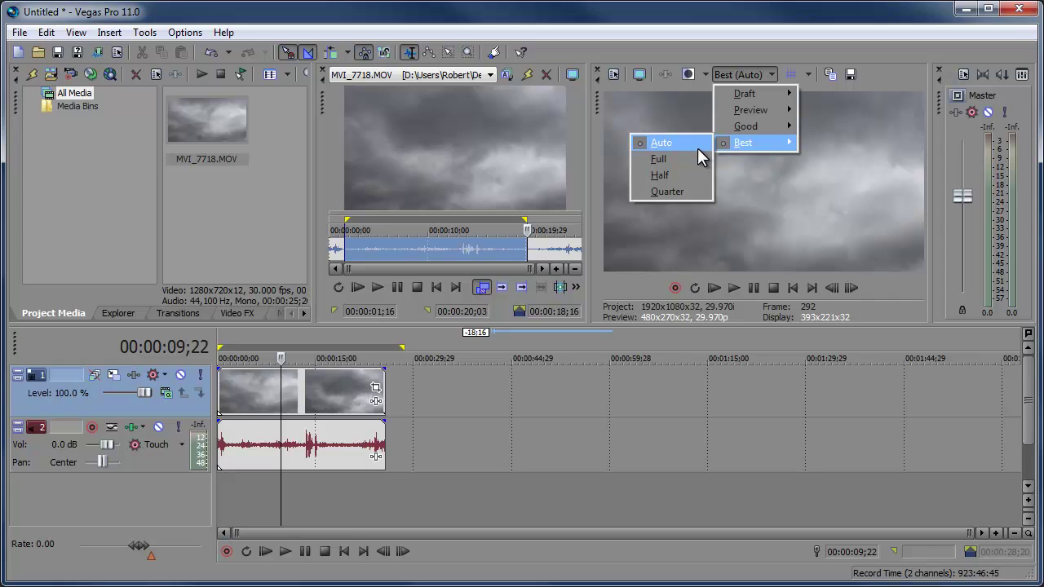
{"action": "mouse_move", "coordinate": [769, 92]}
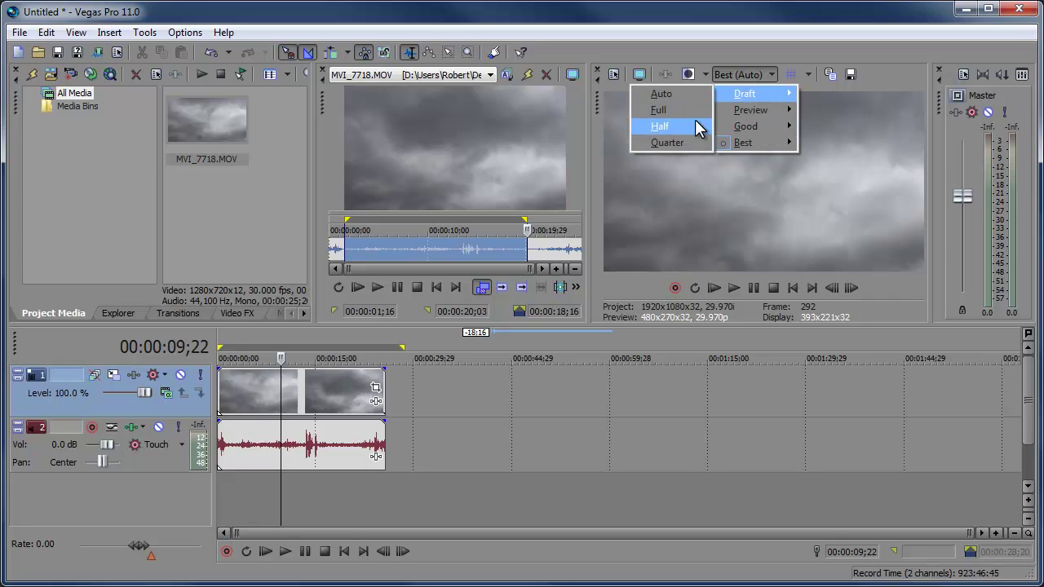
{"action": "left_click", "coordinate": [906, 115]}
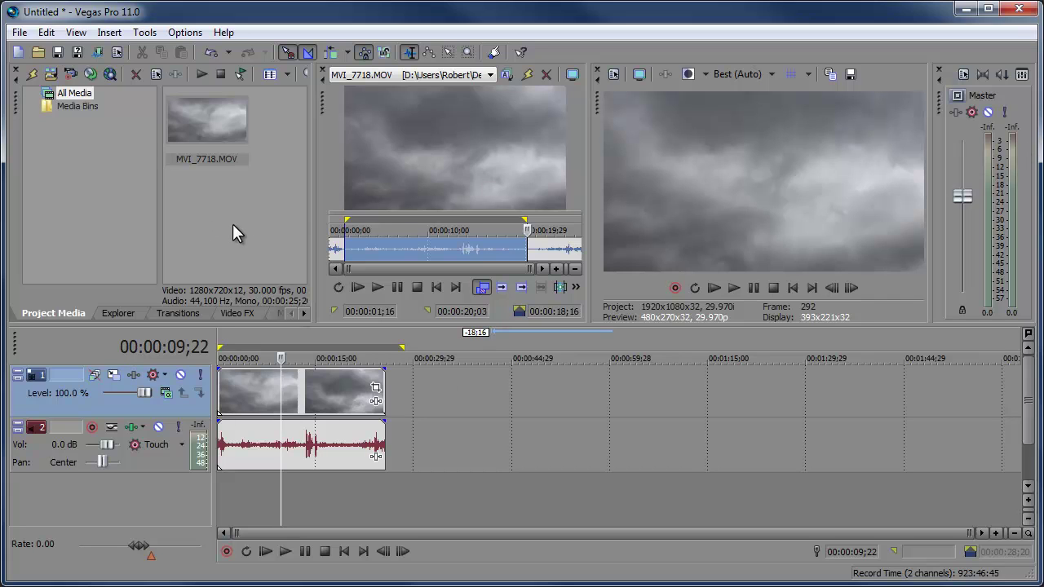
- Import all the Outdoor folder's clips, MVI_7715 through MVI_7724, into the project media
{"action": "left_click", "coordinate": [20, 35]}
{"action": "mouse_move", "coordinate": [211, 189]}
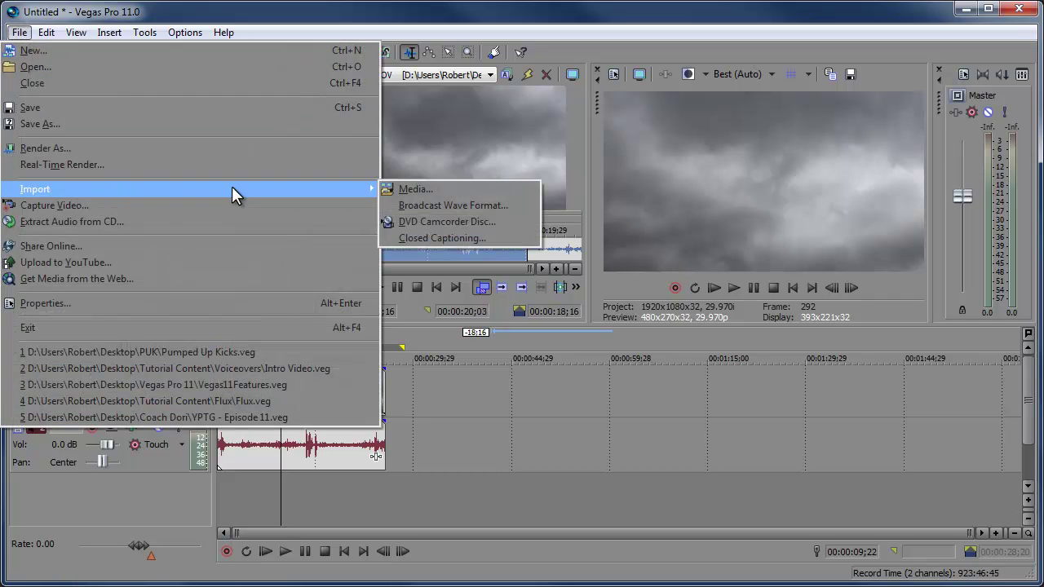
{"action": "left_click", "coordinate": [419, 191]}
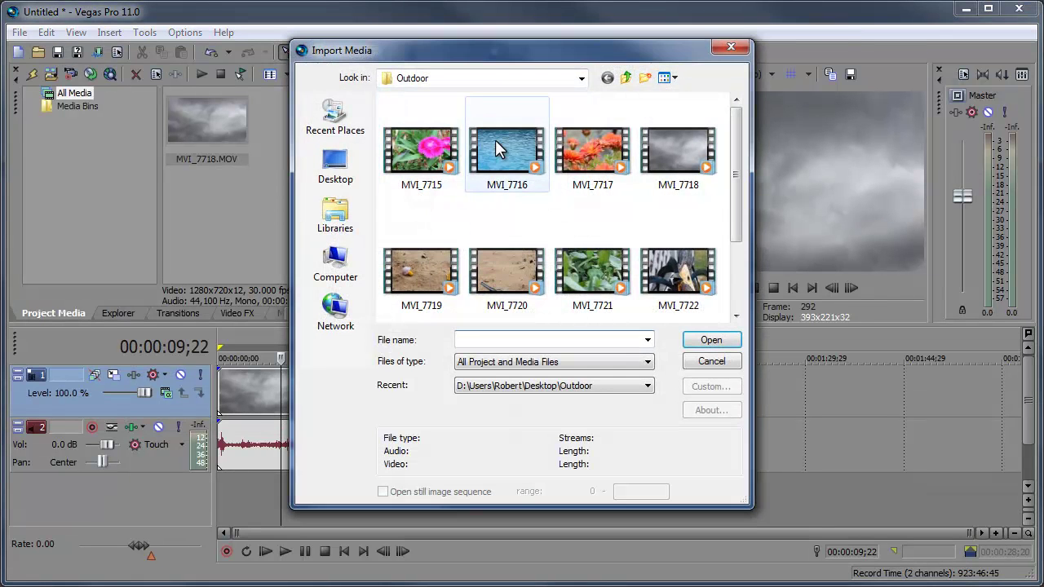
{"action": "left_click", "coordinate": [441, 155]}
{"action": "scroll", "coordinate": [729, 233], "scroll_direction": "down", "scroll_amount": 2}
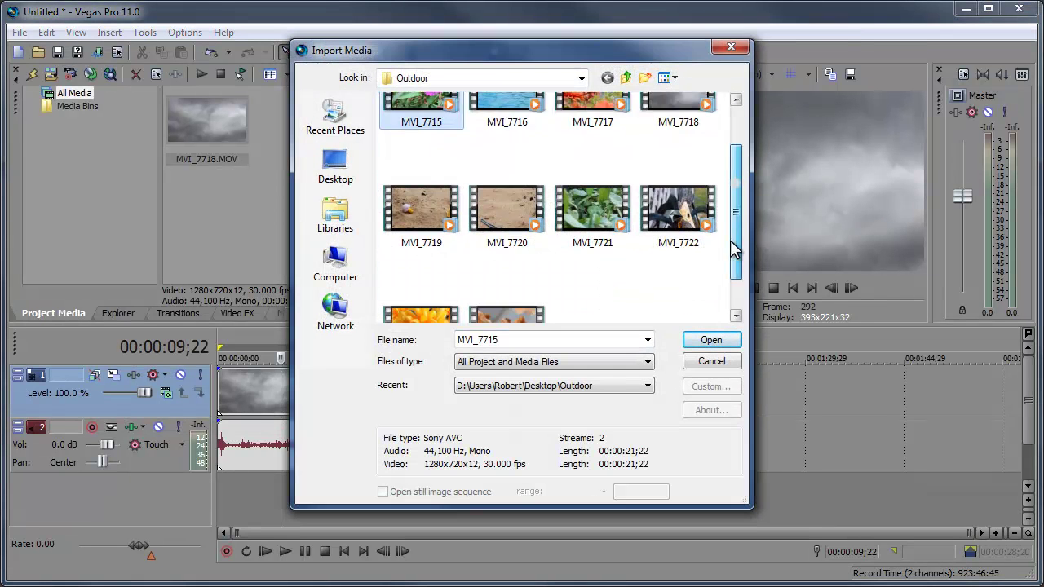
{"action": "left_click", "coordinate": [540, 290], "text": "shift"}
{"action": "left_click", "coordinate": [701, 341]}
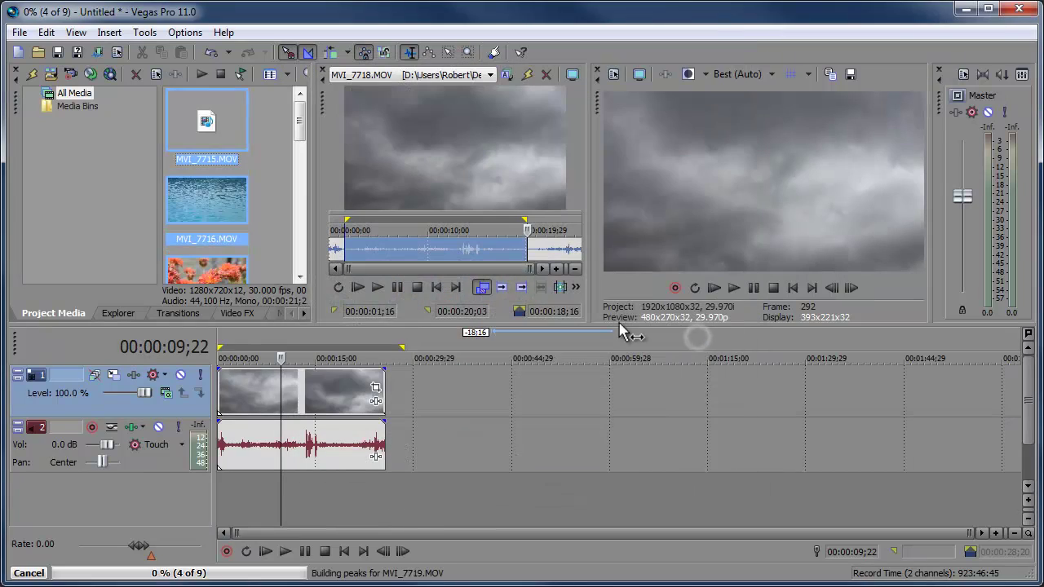
- Widen the Project Media area and look through the imported clips down to MVI_7724.MOV
{"action": "left_click_drag", "start_coordinate": [333, 233], "coordinate": [376, 233]}
{"action": "mouse_move", "coordinate": [361, 131]}
{"action": "left_mouse_down"}
{"action": "mouse_move", "coordinate": [361, 257]}
{"action": "mouse_move", "coordinate": [362, 147]}
{"action": "left_mouse_up"}
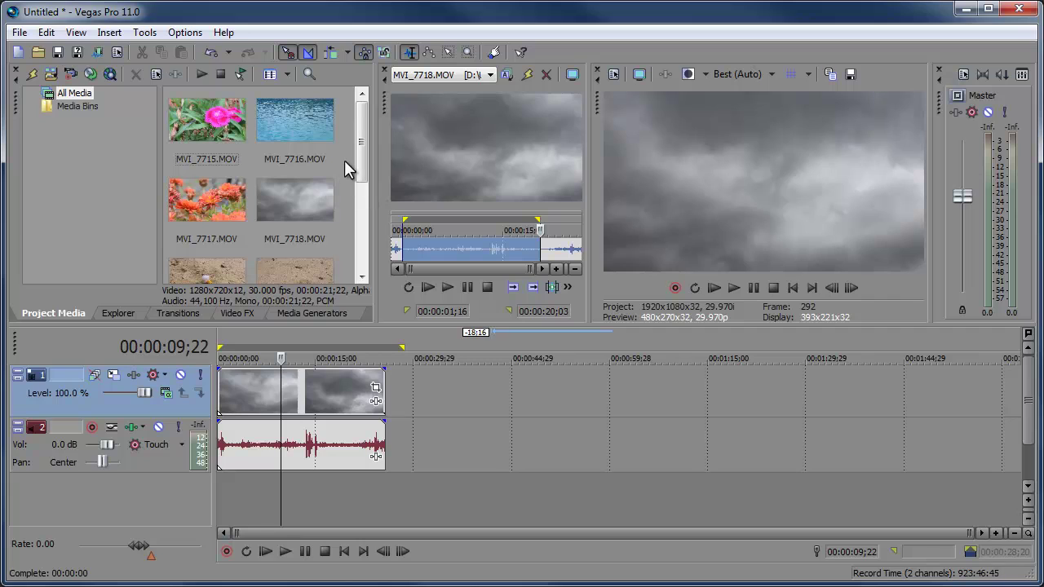
{"action": "left_click_drag", "start_coordinate": [361, 153], "coordinate": [379, 281]}
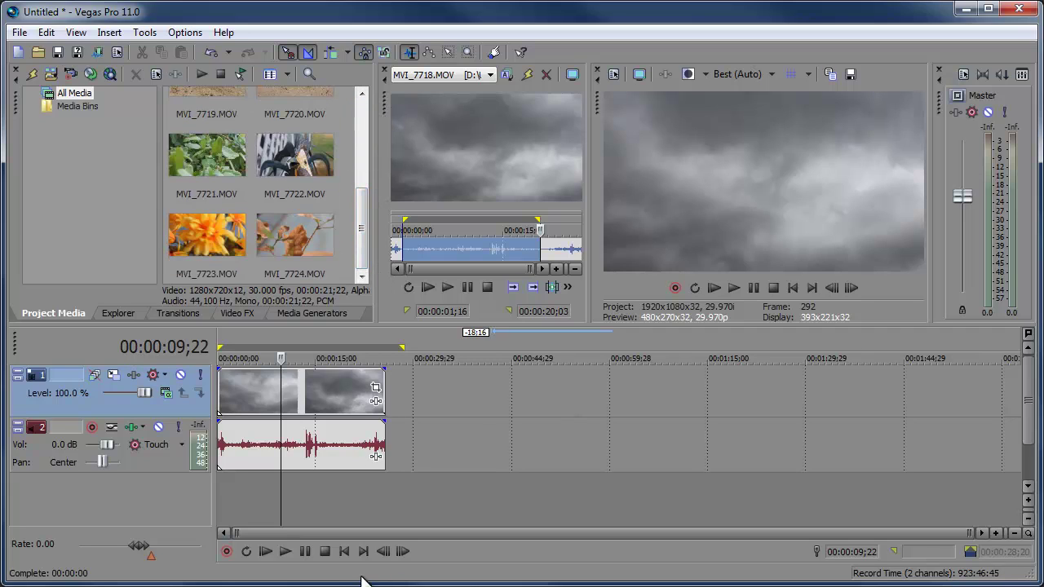
- Play the project from the start, lower the cloud clip's audio gain to near silence, and pause playback
{"action": "left_click", "coordinate": [266, 553]}
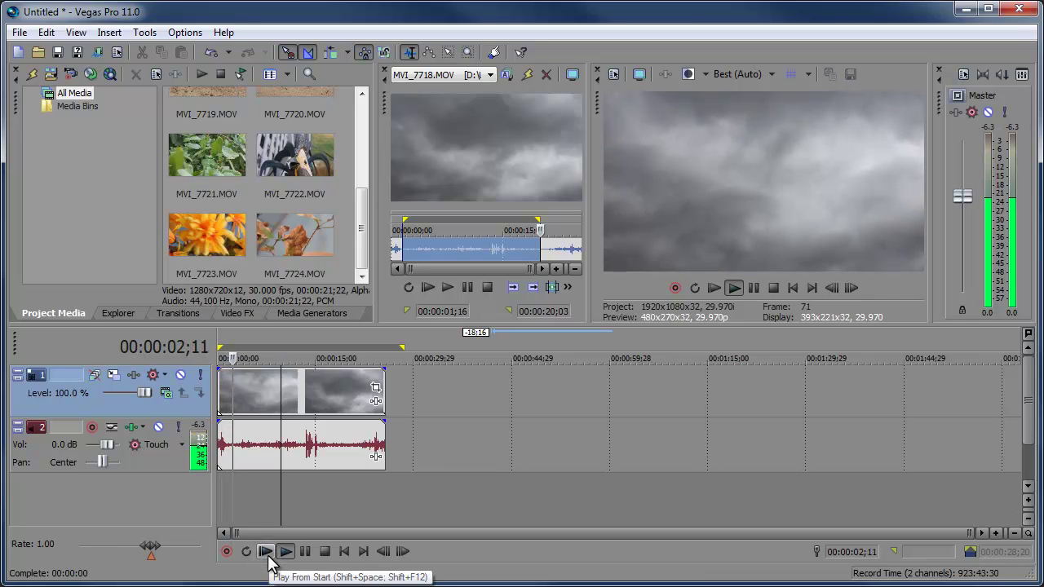
{"action": "mouse_move", "coordinate": [264, 424]}
{"action": "left_mouse_down"}
{"action": "mouse_move", "coordinate": [266, 476]}
{"action": "mouse_move", "coordinate": [268, 425]}
{"action": "left_mouse_up"}
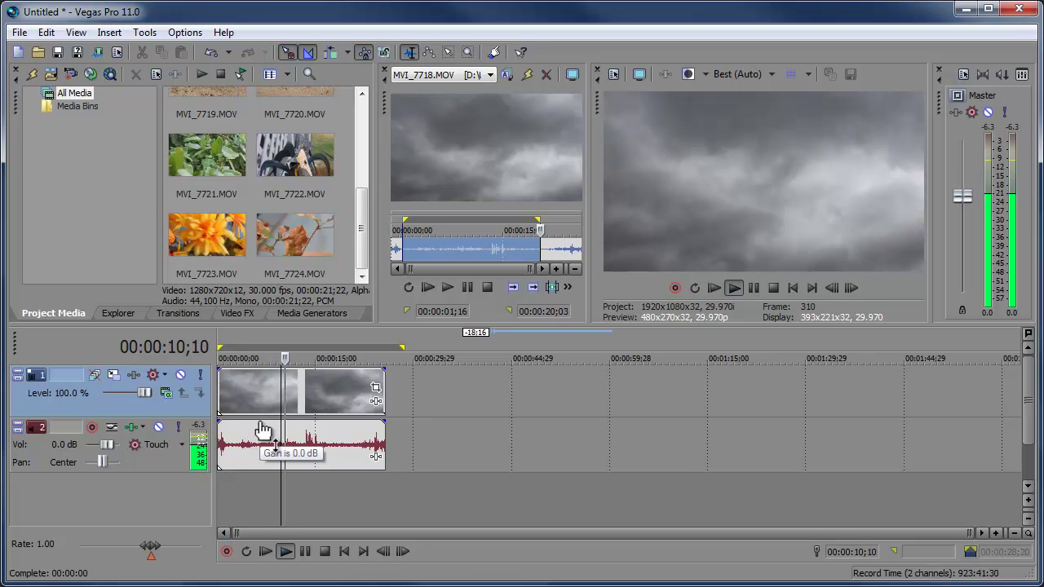
{"action": "left_click_drag", "start_coordinate": [263, 430], "coordinate": [268, 478]}
{"action": "left_click", "coordinate": [305, 552]}
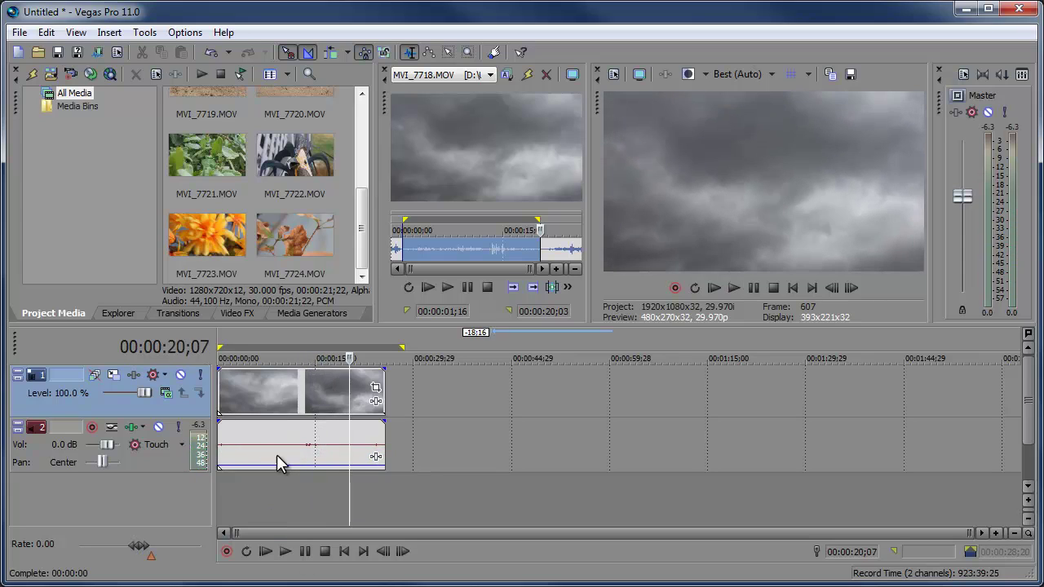
- Lower video track 1's level to 76.4 % and audio track 2's volume to -6.6 dB
{"action": "mouse_move", "coordinate": [292, 377]}
{"action": "left_mouse_down"}
{"action": "mouse_move", "coordinate": [289, 400]}
{"action": "mouse_move", "coordinate": [296, 371]}
{"action": "left_mouse_up"}
{"action": "left_click", "coordinate": [288, 406]}
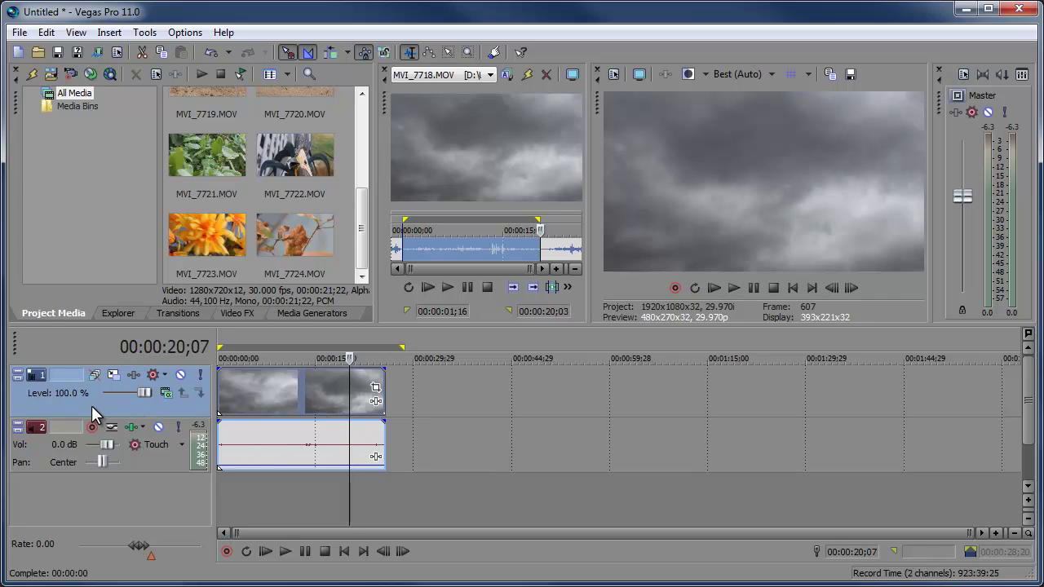
{"action": "mouse_move", "coordinate": [145, 397]}
{"action": "left_mouse_down"}
{"action": "mouse_move", "coordinate": [122, 398]}
{"action": "mouse_move", "coordinate": [135, 400]}
{"action": "left_mouse_up"}
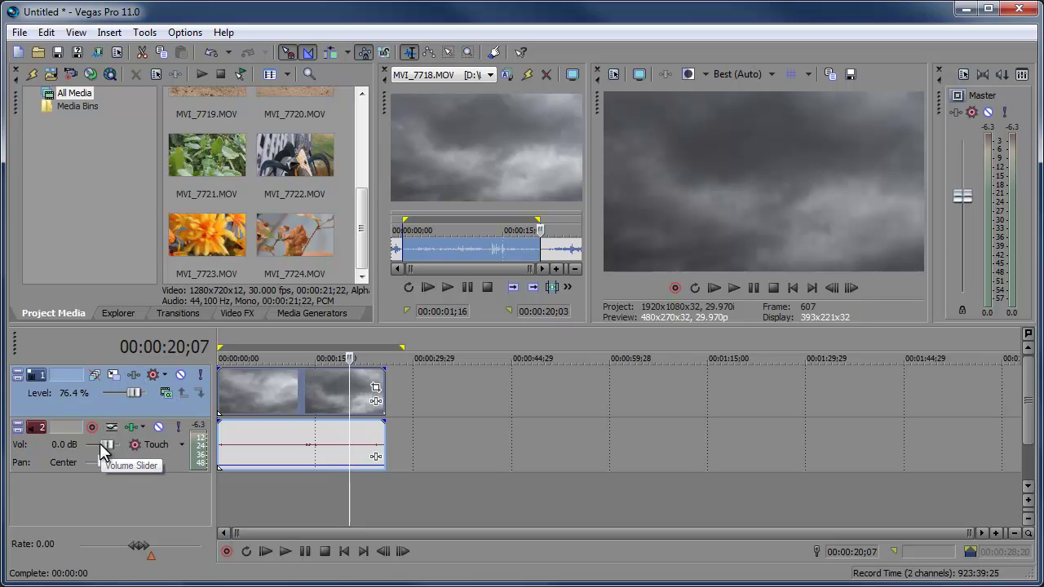
{"action": "left_click_drag", "start_coordinate": [103, 446], "coordinate": [99, 447]}
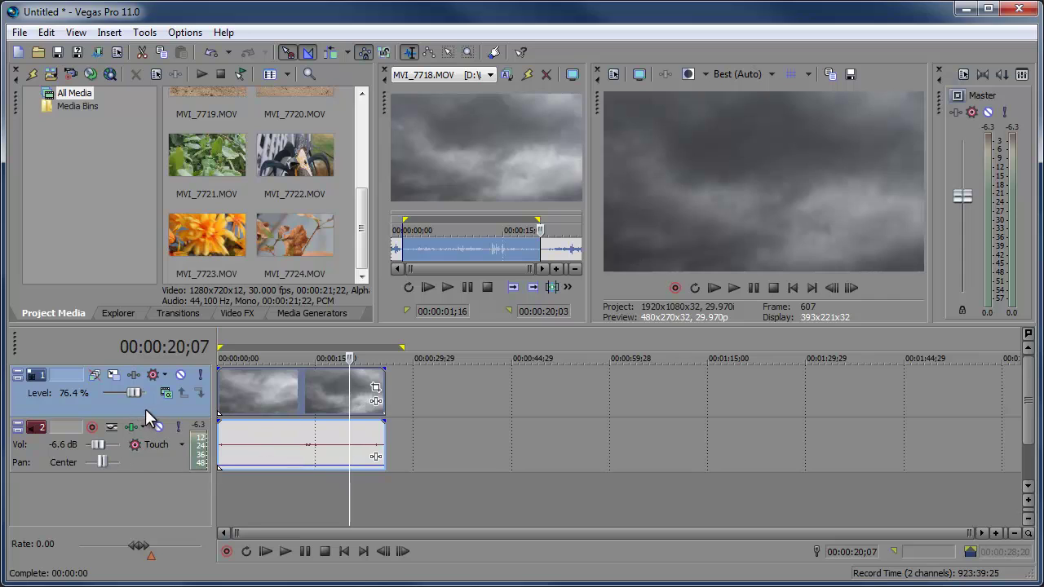
- Add MVI_7724.MOV to the timeline after a gap behind the cloud clip, preview its frames, and set video track 1's level to 100 %
{"action": "left_click_drag", "start_coordinate": [310, 259], "coordinate": [475, 414]}
{"action": "left_click", "coordinate": [489, 344]}
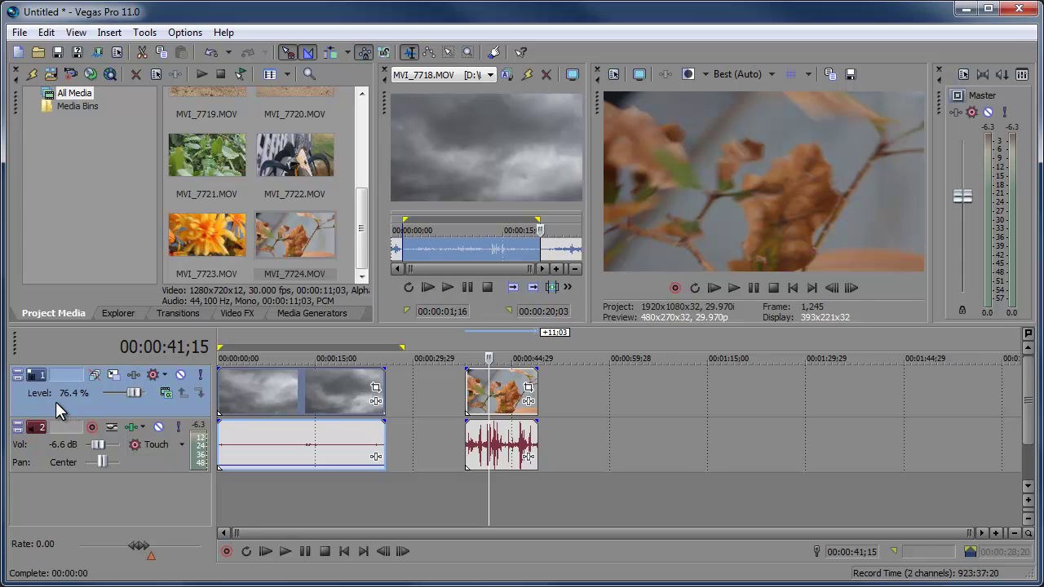
{"action": "left_click", "coordinate": [517, 352]}
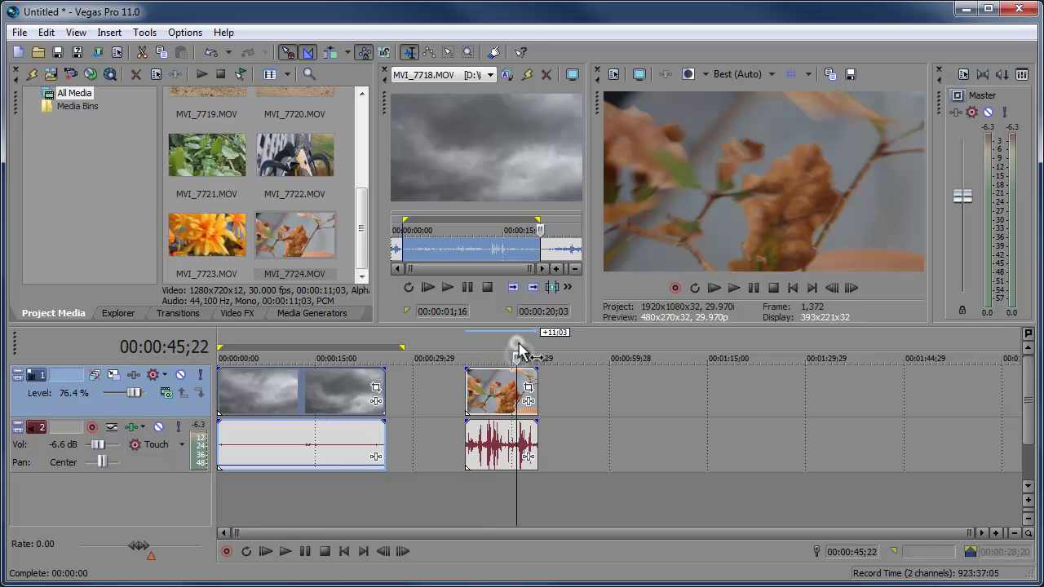
{"action": "left_click", "coordinate": [474, 346]}
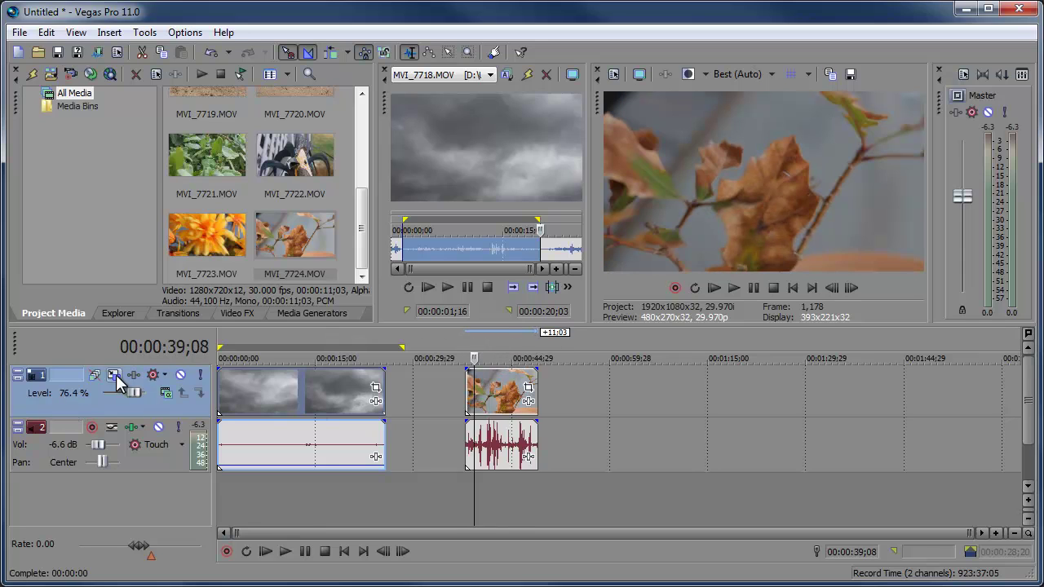
{"action": "left_click_drag", "start_coordinate": [135, 397], "coordinate": [159, 397]}
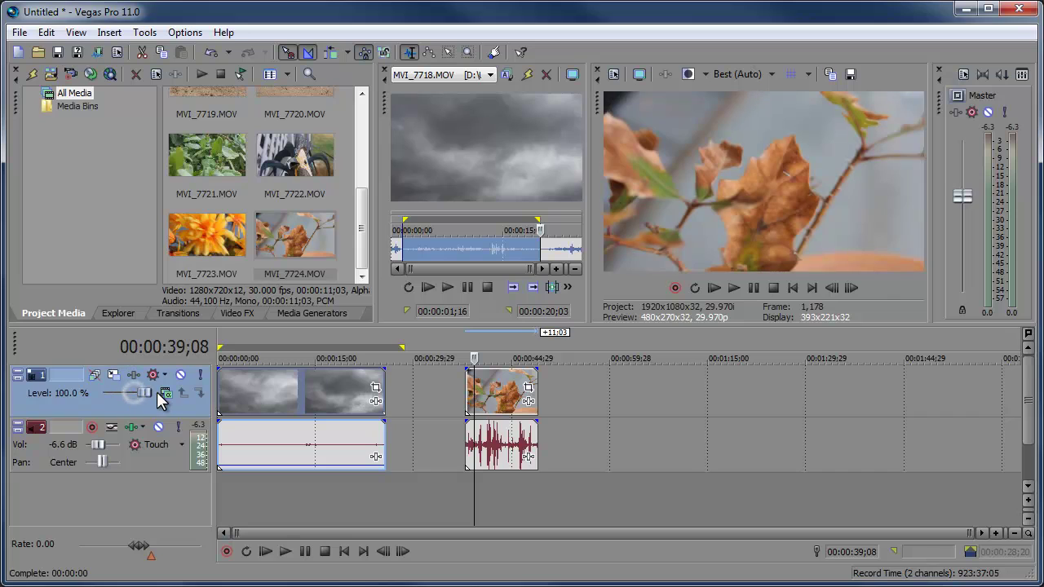
- Set audio track 2's volume to 0.0 dB
{"action": "left_click", "coordinate": [74, 450]}
{"action": "double_click", "coordinate": [72, 447]}
{"action": "type", "text": "0"}
{"action": "key", "text": "Return"}
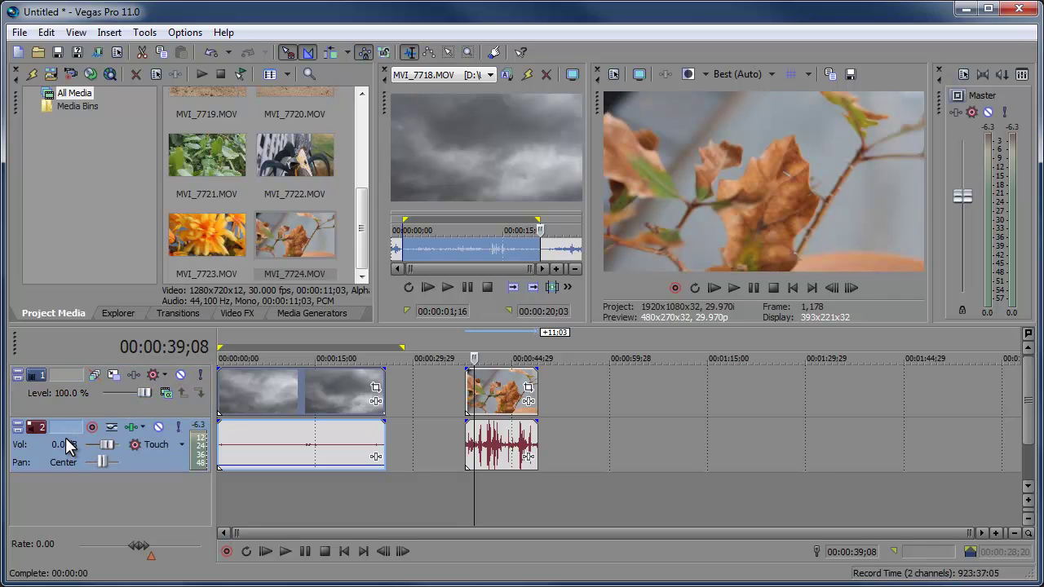
- Add MVI_7723.MOV to the timeline well behind the leaf clip and move the leaf clip against the cloud clip's end
{"action": "left_click_drag", "start_coordinate": [518, 397], "coordinate": [467, 392]}
{"action": "left_click_drag", "start_coordinate": [220, 247], "coordinate": [600, 426]}
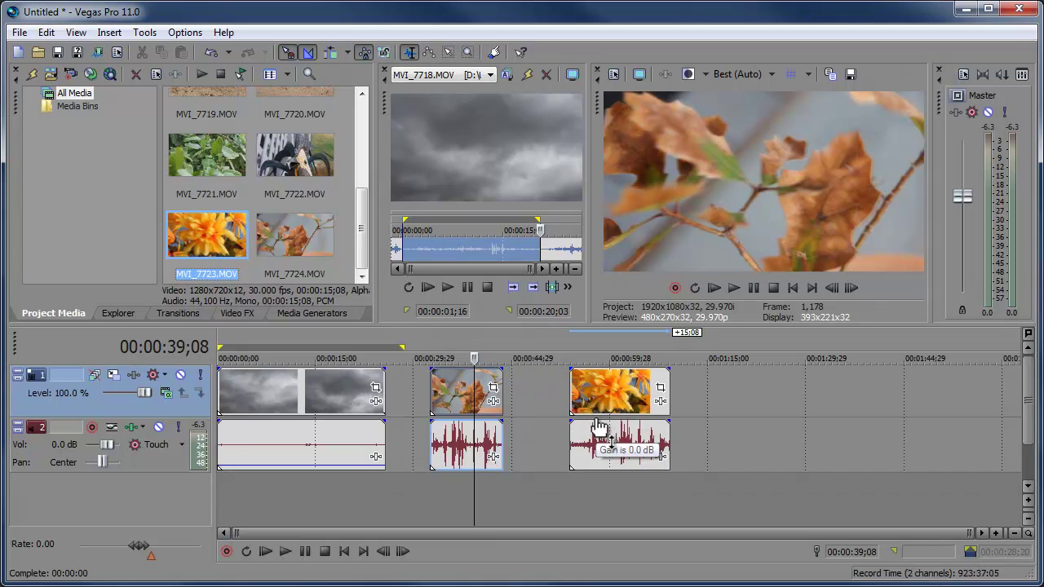
{"action": "left_click_drag", "start_coordinate": [455, 408], "coordinate": [410, 408]}
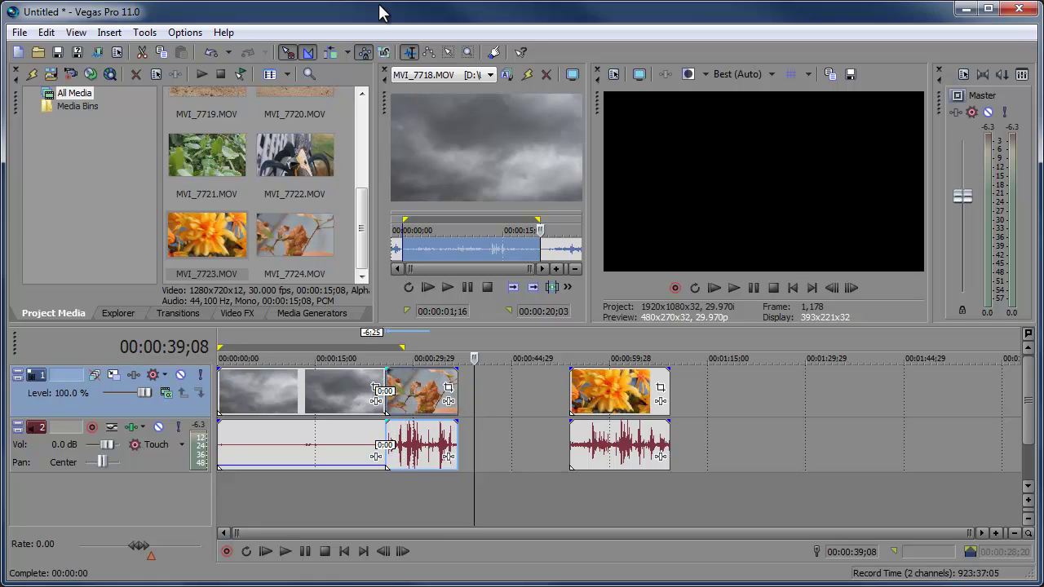
- Try moving the leaf clip with snapping off and on, leaving it a small gap behind the cloud clip
{"action": "left_click", "coordinate": [289, 54]}
{"action": "left_click_drag", "start_coordinate": [448, 398], "coordinate": [421, 412]}
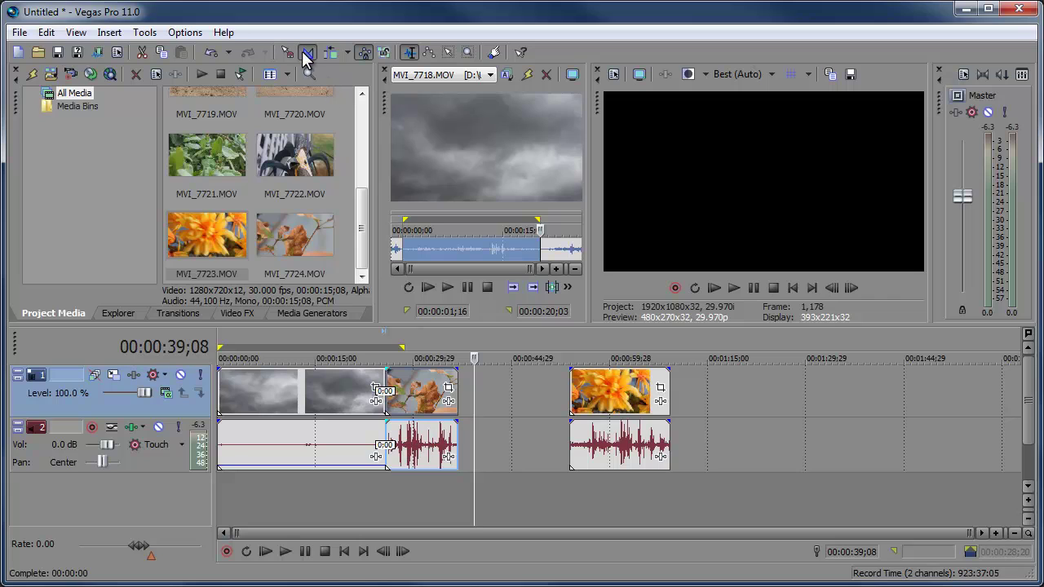
{"action": "mouse_move", "coordinate": [416, 413]}
{"action": "left_mouse_down"}
{"action": "mouse_move", "coordinate": [428, 412]}
{"action": "mouse_move", "coordinate": [416, 396]}
{"action": "mouse_move", "coordinate": [418, 408]}
{"action": "mouse_move", "coordinate": [510, 403]}
{"action": "mouse_move", "coordinate": [420, 404]}
{"action": "left_mouse_up"}
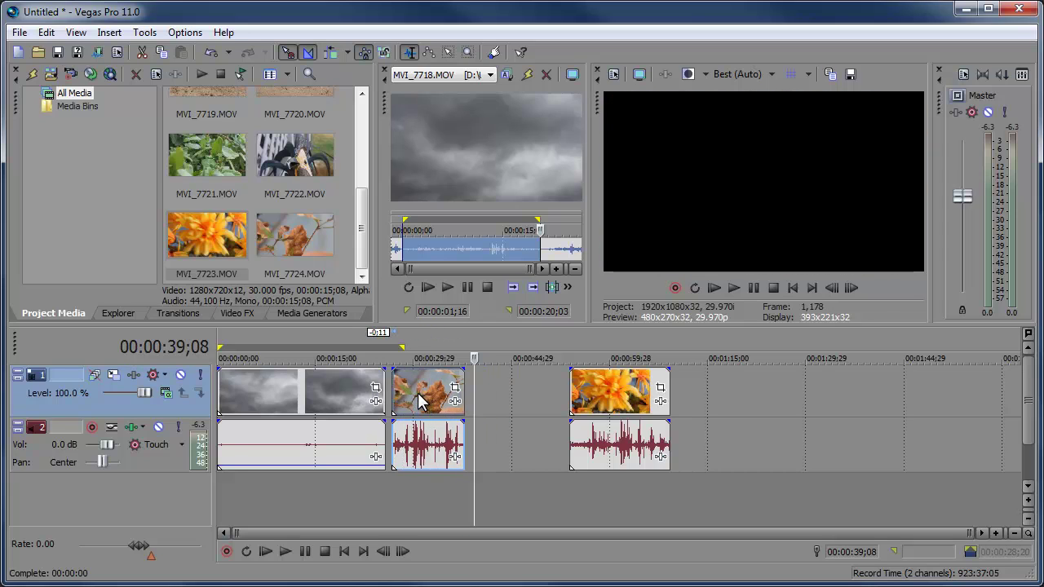
{"action": "left_click_drag", "start_coordinate": [418, 394], "coordinate": [419, 397]}
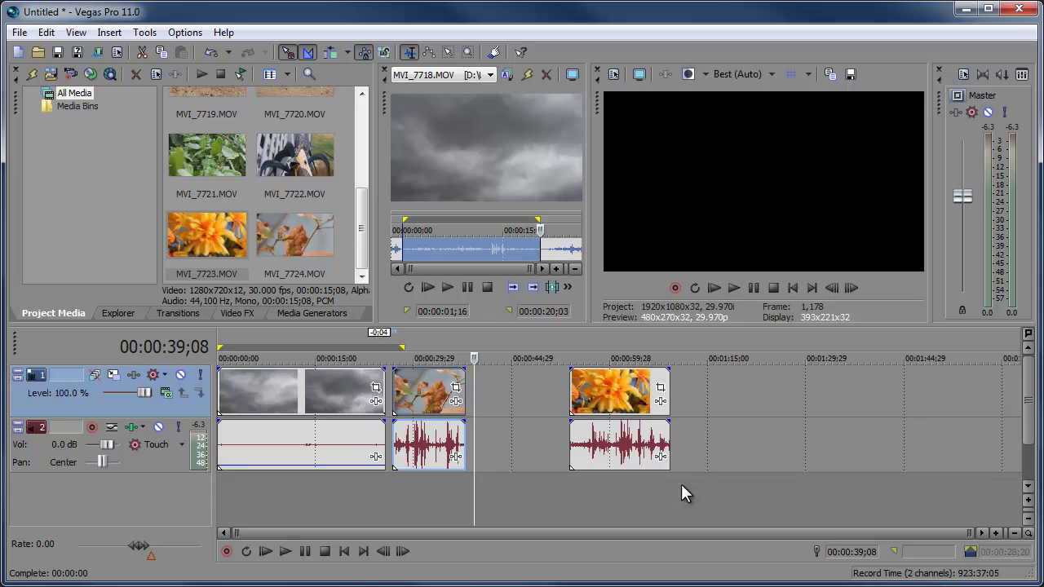
- Zoom the timeline in and out, magnify the end of the leaf clip, and return to the overview of all clips
{"action": "left_click_drag", "start_coordinate": [975, 533], "coordinate": [738, 537]}
{"action": "left_click_drag", "start_coordinate": [522, 533], "coordinate": [546, 534]}
{"action": "left_click_drag", "start_coordinate": [746, 533], "coordinate": [879, 538]}
{"action": "left_click_drag", "start_coordinate": [1032, 510], "coordinate": [997, 530]}
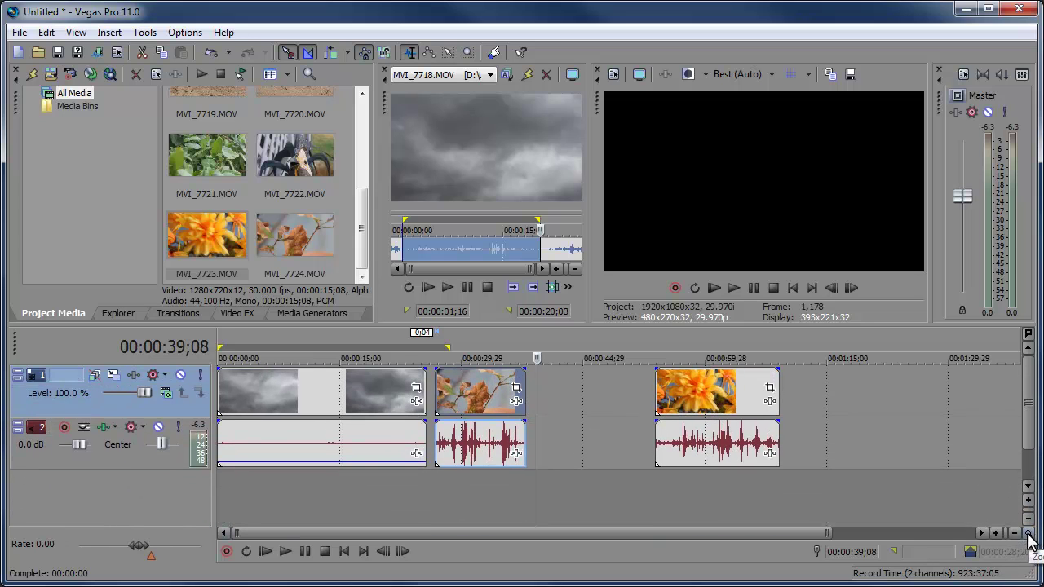
{"action": "left_click", "coordinate": [1029, 534]}
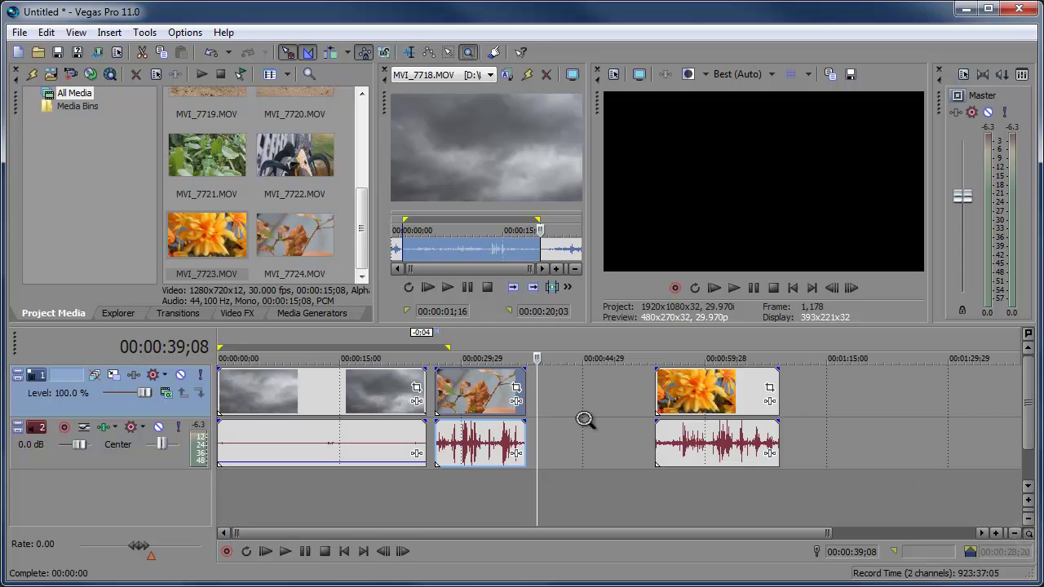
{"action": "left_click_drag", "start_coordinate": [511, 351], "coordinate": [539, 412]}
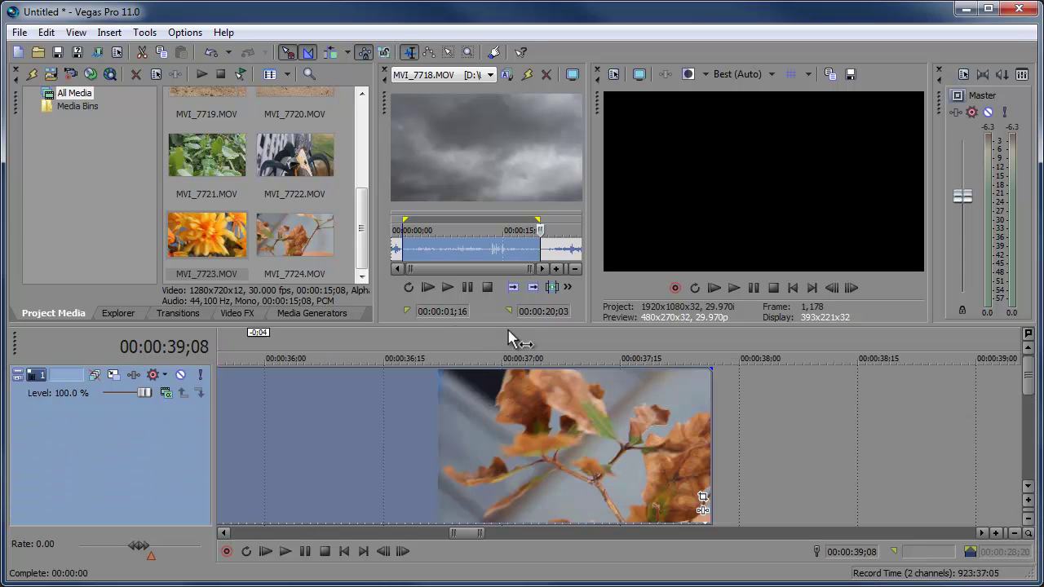
{"action": "left_click_drag", "start_coordinate": [450, 538], "coordinate": [451, 537]}
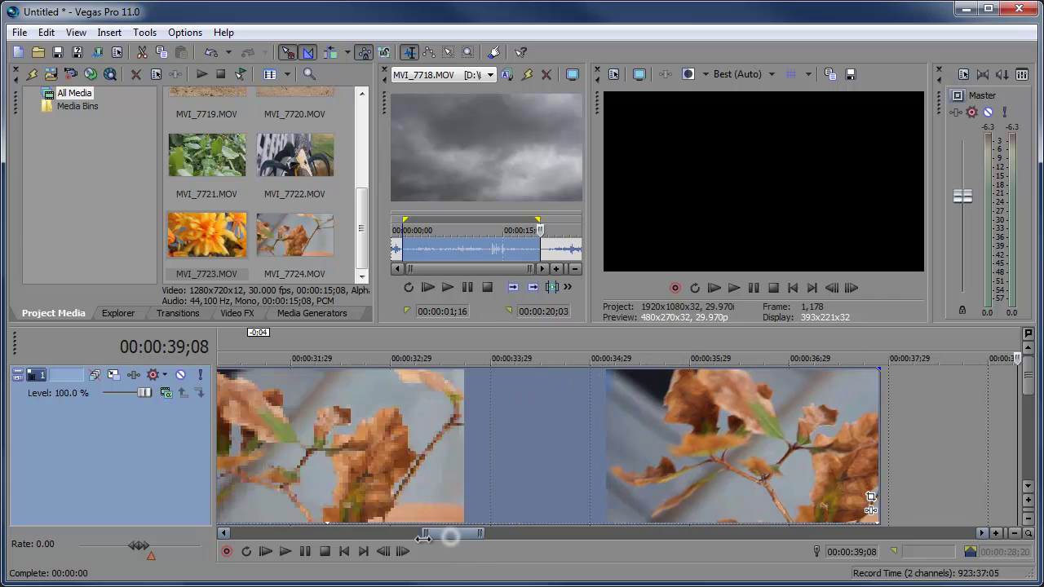
{"action": "double_click", "coordinate": [451, 537]}
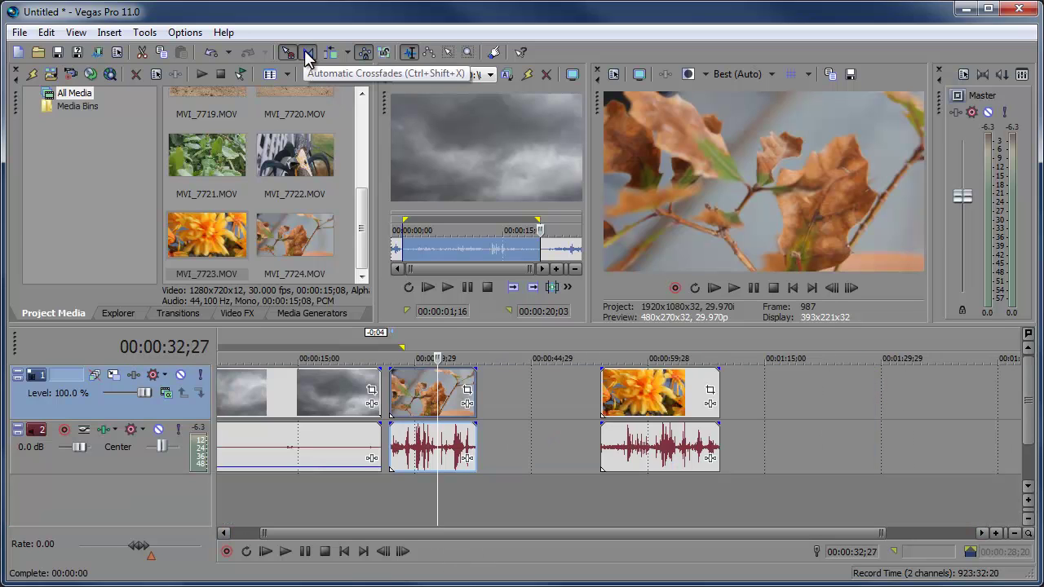
- Overlap the leaf clip with the cloud clip's end for a 3;27 crossfade and lower the leaf clip's audio gain
{"action": "left_click", "coordinate": [308, 53]}
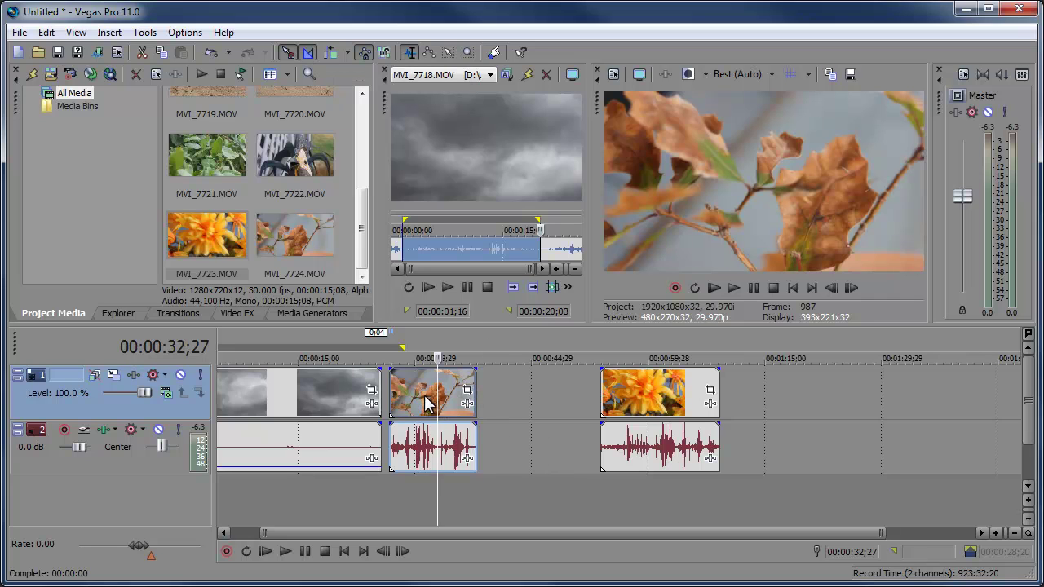
{"action": "left_click_drag", "start_coordinate": [426, 401], "coordinate": [381, 374]}
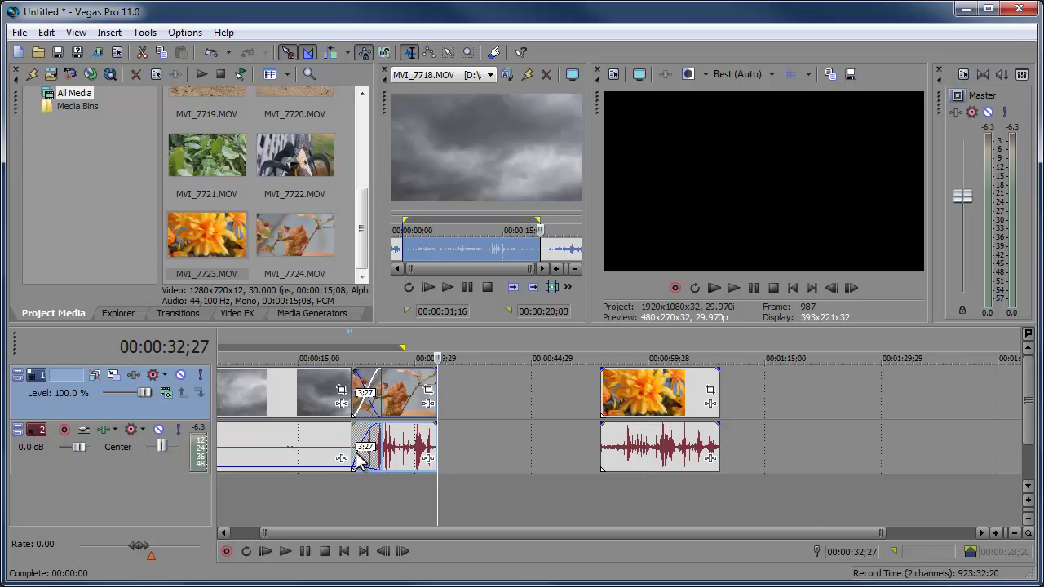
{"action": "left_click_drag", "start_coordinate": [398, 425], "coordinate": [396, 476]}
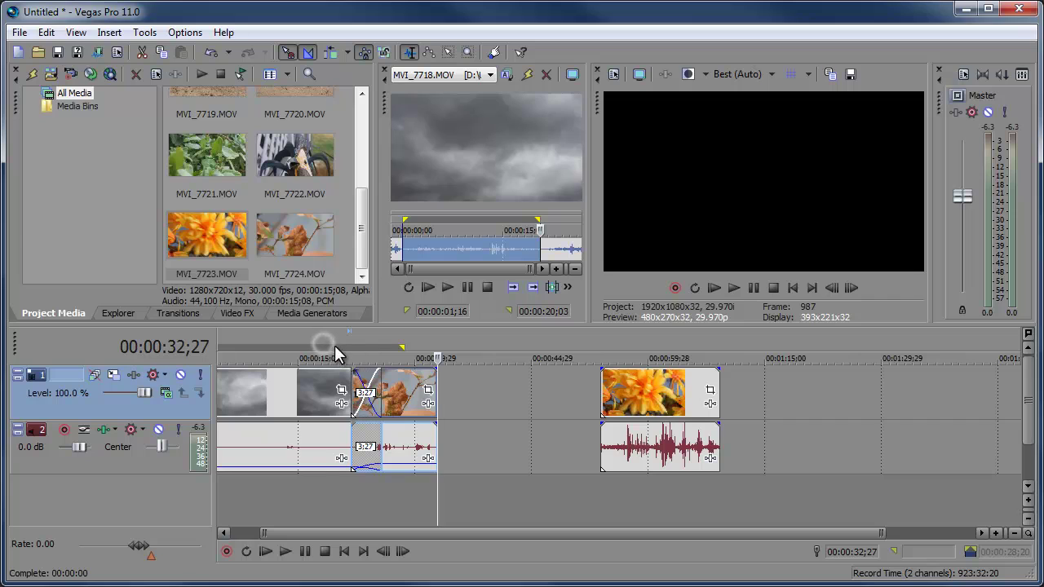
- Play through the crossfade from just before it and shorten the overlap between the cloud and leaf clips to 2;22
{"action": "left_click", "coordinate": [338, 341]}
{"action": "key", "text": "space"}
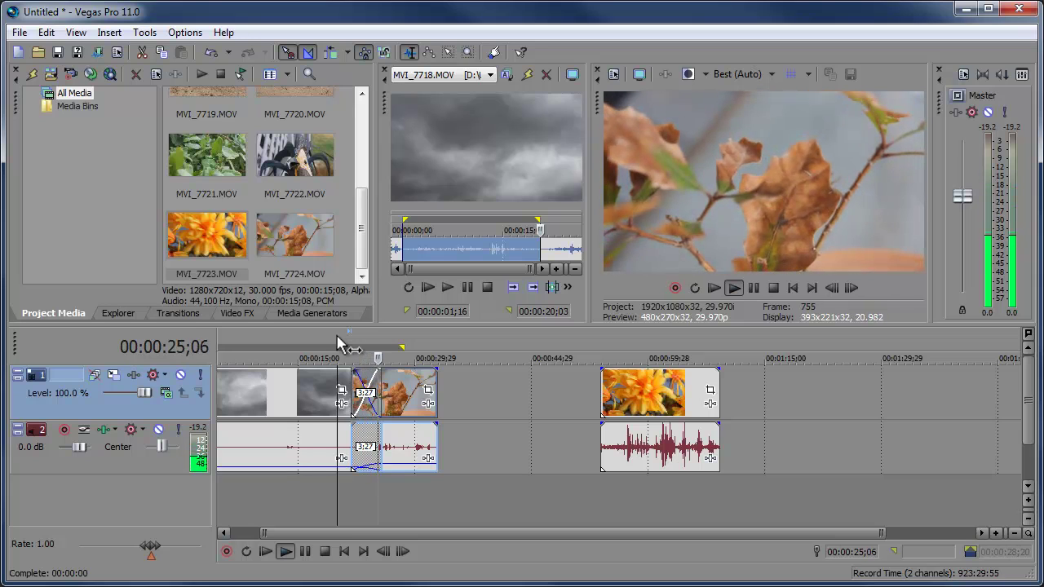
{"action": "key", "text": "space"}
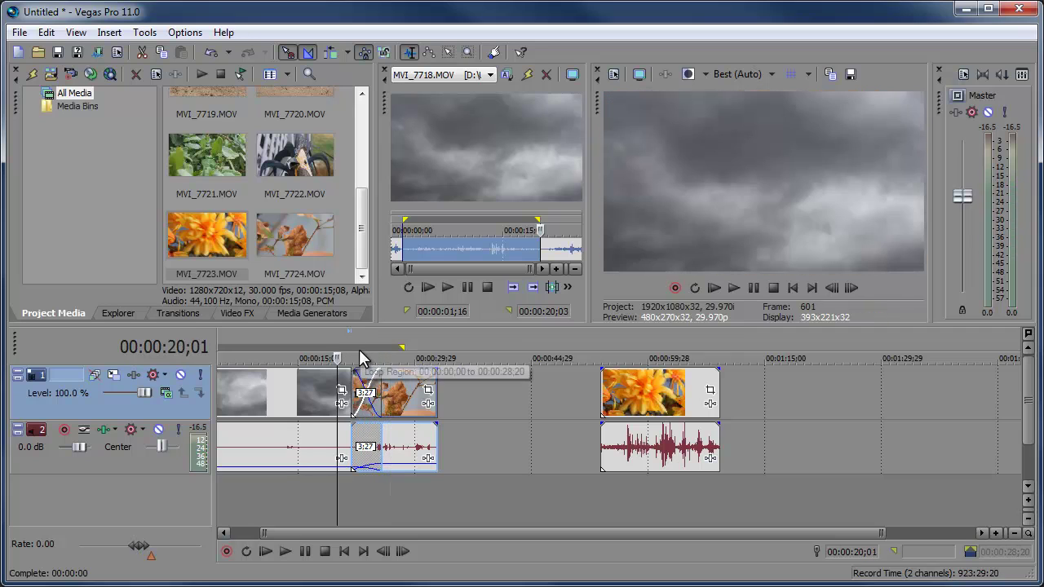
{"action": "left_click_drag", "start_coordinate": [356, 392], "coordinate": [365, 391]}
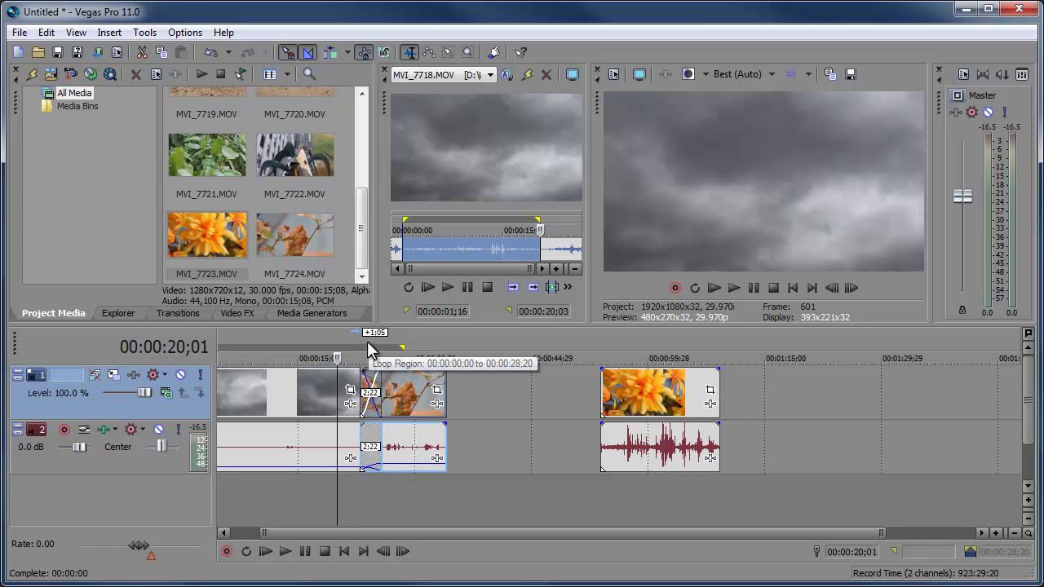
- Apply the (Default) preset of the Linear Wipe transition to the crossfade between the cloud and leaf clips, keeping its settings
{"action": "left_click", "coordinate": [188, 314]}
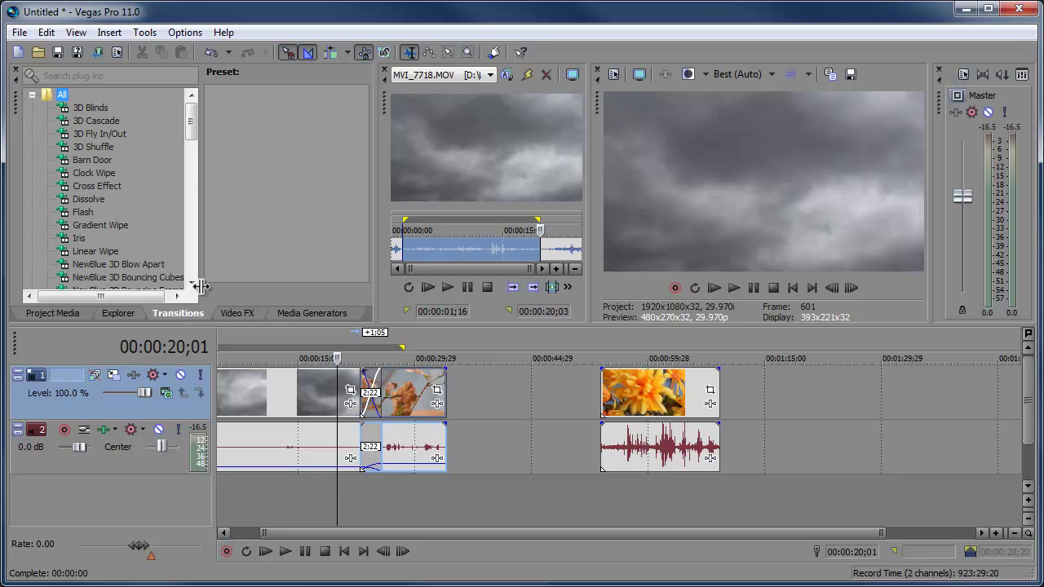
{"action": "left_click", "coordinate": [96, 252]}
{"action": "mouse_move", "coordinate": [248, 133]}
{"action": "left_mouse_down"}
{"action": "mouse_move", "coordinate": [380, 412]}
{"action": "mouse_move", "coordinate": [254, 155]}
{"action": "mouse_move", "coordinate": [373, 396]}
{"action": "mouse_move", "coordinate": [365, 404]}
{"action": "mouse_move", "coordinate": [372, 399]}
{"action": "left_mouse_up"}
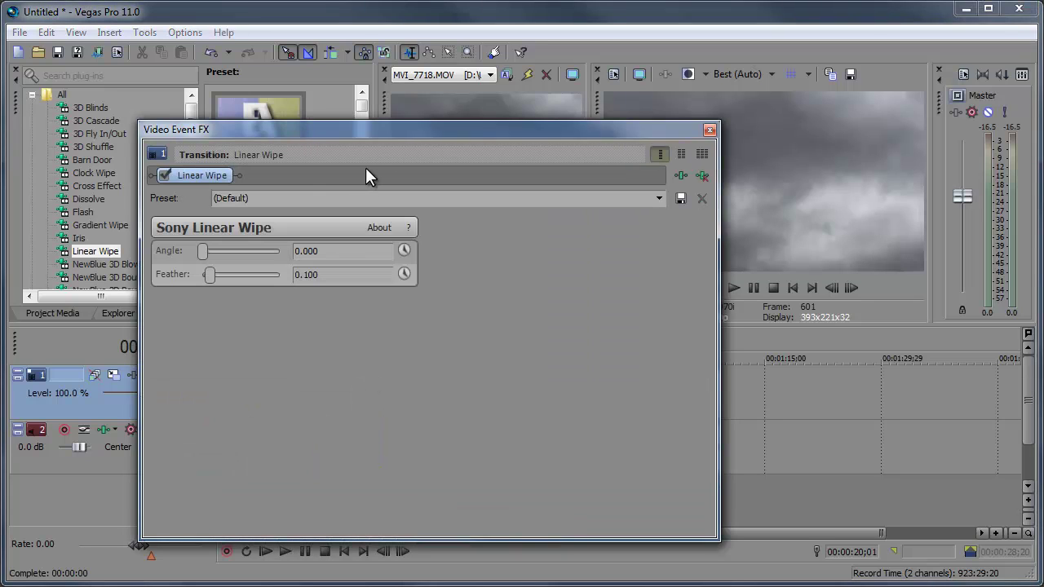
{"action": "mouse_move", "coordinate": [357, 145]}
{"action": "left_mouse_down"}
{"action": "mouse_move", "coordinate": [419, 133]}
{"action": "mouse_move", "coordinate": [432, 115]}
{"action": "mouse_move", "coordinate": [400, 156]}
{"action": "mouse_move", "coordinate": [388, 143]}
{"action": "mouse_move", "coordinate": [461, 154]}
{"action": "mouse_move", "coordinate": [510, 185]}
{"action": "mouse_move", "coordinate": [355, 140]}
{"action": "left_mouse_up"}
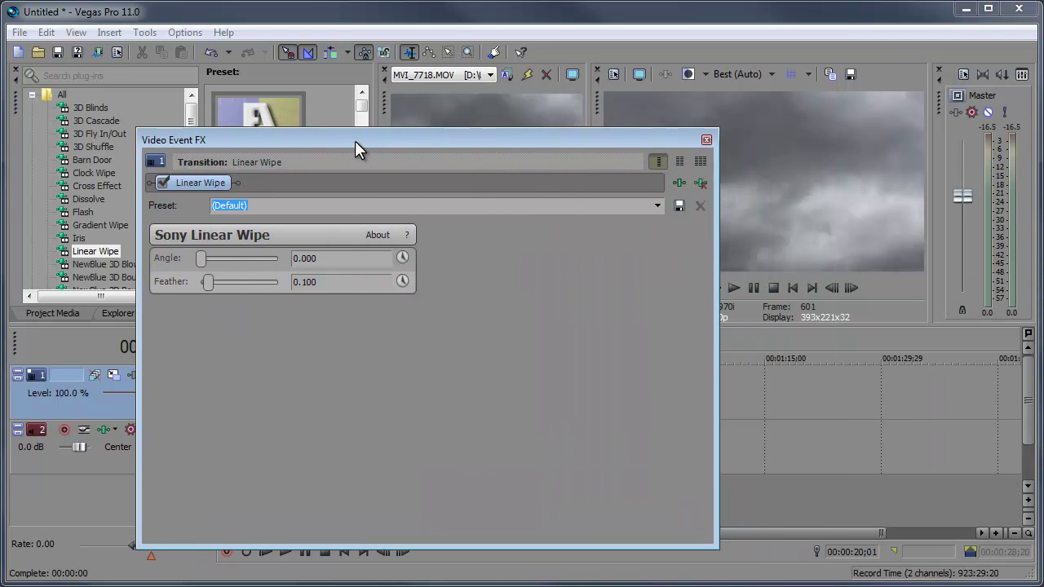
{"action": "left_click", "coordinate": [707, 142]}
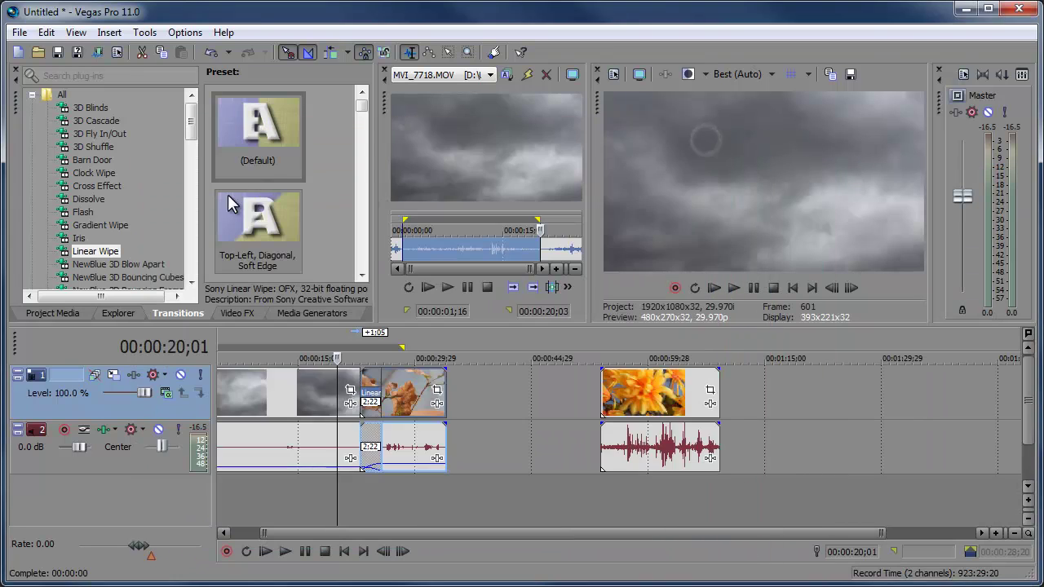
- Try the Top-Left, Diagonal, Soft Edge preset on the Linear Wipe transition and reapply the (Default) preset
{"action": "left_click_drag", "start_coordinate": [257, 220], "coordinate": [369, 391]}
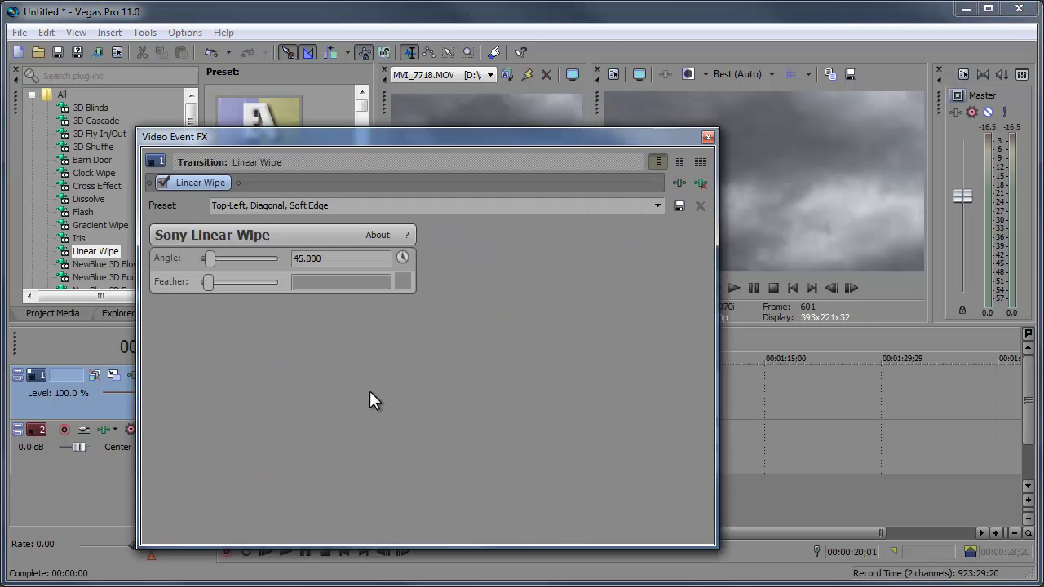
{"action": "left_click", "coordinate": [708, 139]}
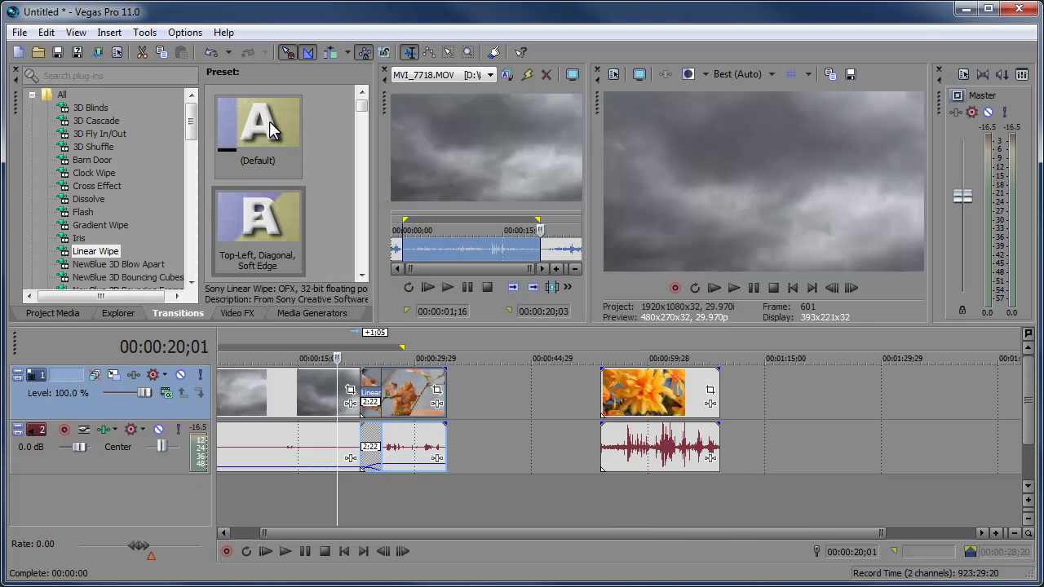
{"action": "left_click_drag", "start_coordinate": [281, 144], "coordinate": [365, 392]}
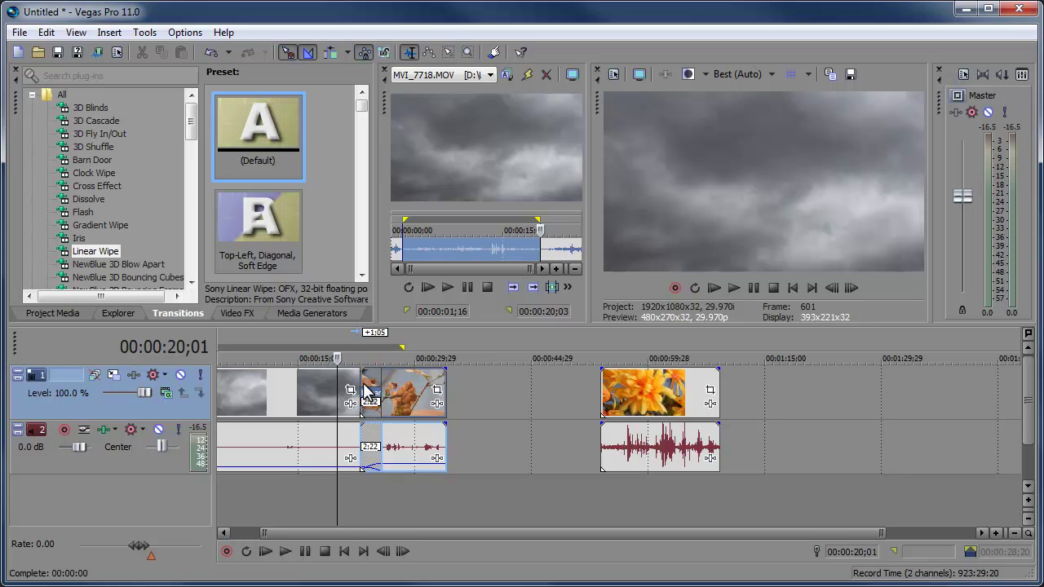
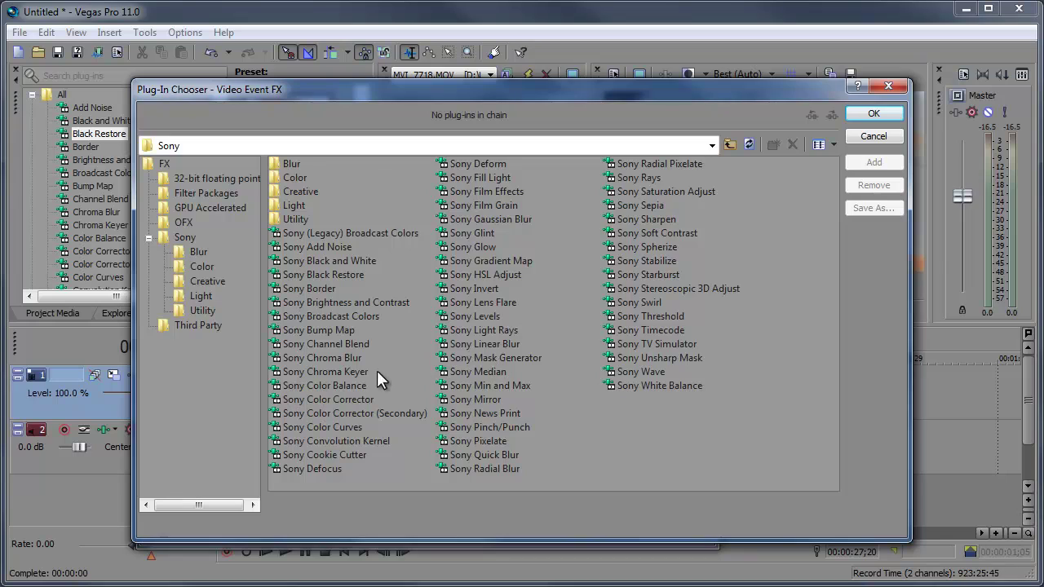
- Add the Sony Color Corrector effect to the MVI_7724 leaf clip
{"action": "left_click", "coordinate": [325, 399]}
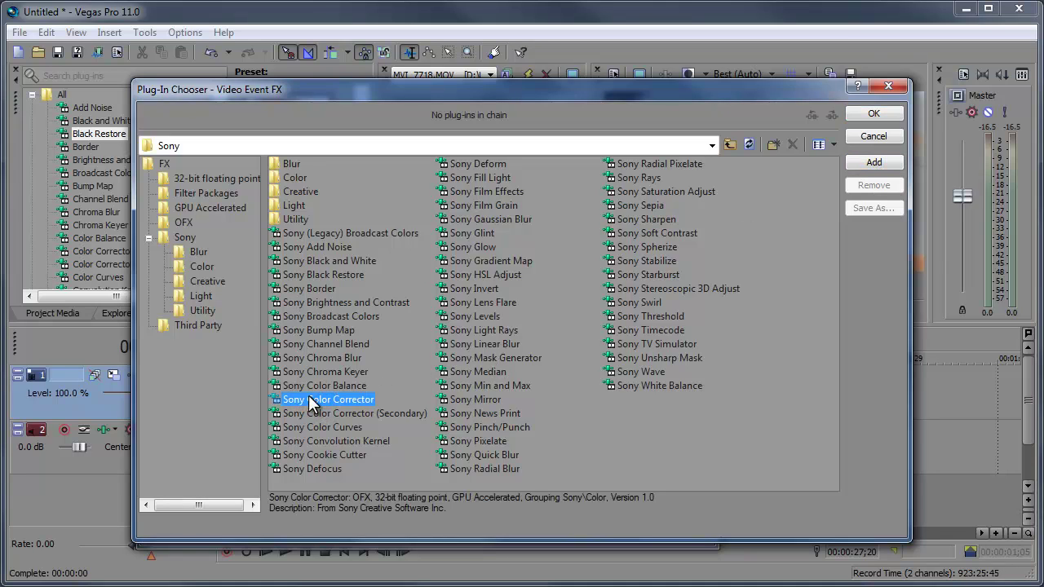
{"action": "double_click", "coordinate": [310, 400]}
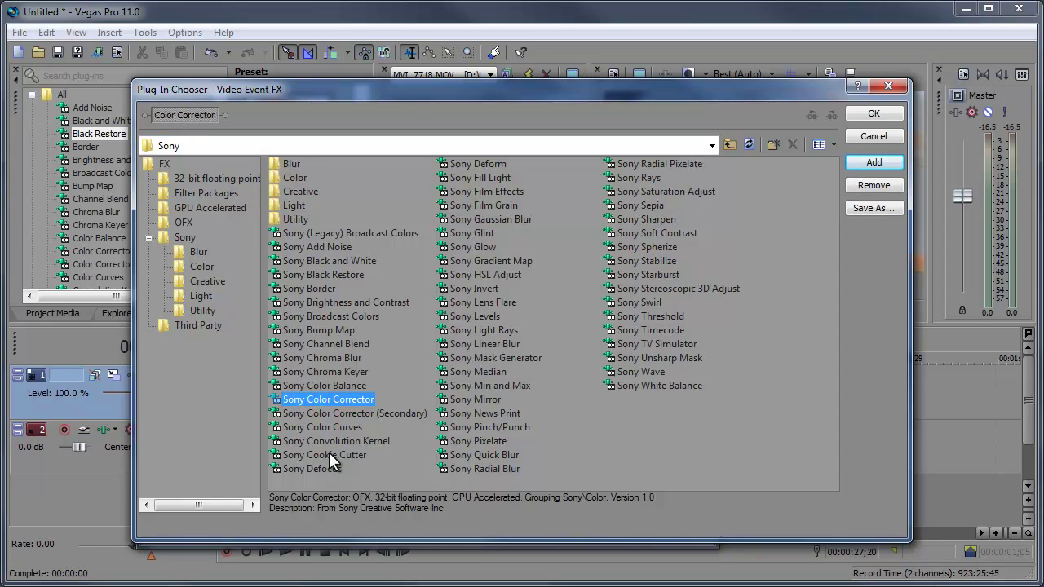
{"action": "left_click", "coordinate": [866, 116]}
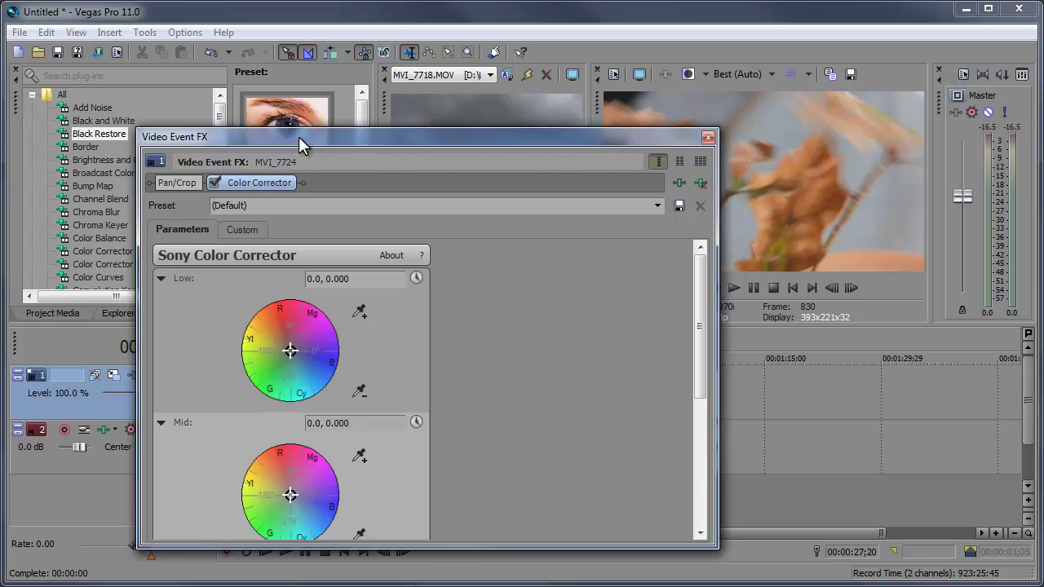
- Set the Color Corrector's Low wheel to 151.44, 0.2656 and Mid to 10.78, 0.509, and shift High toward blue-cyan
{"action": "left_click_drag", "start_coordinate": [701, 331], "coordinate": [676, 335]}
{"action": "mouse_move", "coordinate": [292, 353]}
{"action": "left_mouse_down"}
{"action": "mouse_move", "coordinate": [318, 350]}
{"action": "mouse_move", "coordinate": [283, 362]}
{"action": "mouse_move", "coordinate": [280, 344]}
{"action": "left_mouse_up"}
{"action": "left_click_drag", "start_coordinate": [291, 493], "coordinate": [315, 492]}
{"action": "left_click_drag", "start_coordinate": [687, 381], "coordinate": [683, 485]}
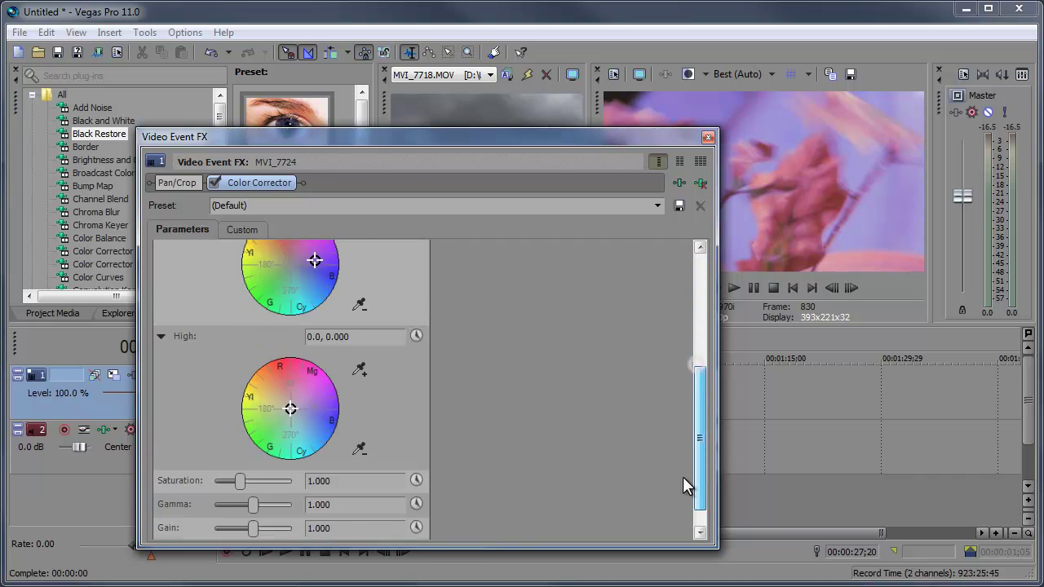
{"action": "mouse_move", "coordinate": [293, 423]}
{"action": "left_mouse_down"}
{"action": "mouse_move", "coordinate": [326, 453]}
{"action": "mouse_move", "coordinate": [310, 422]}
{"action": "mouse_move", "coordinate": [321, 403]}
{"action": "mouse_move", "coordinate": [294, 429]}
{"action": "mouse_move", "coordinate": [304, 440]}
{"action": "left_mouse_up"}
{"action": "left_click", "coordinate": [708, 137]}
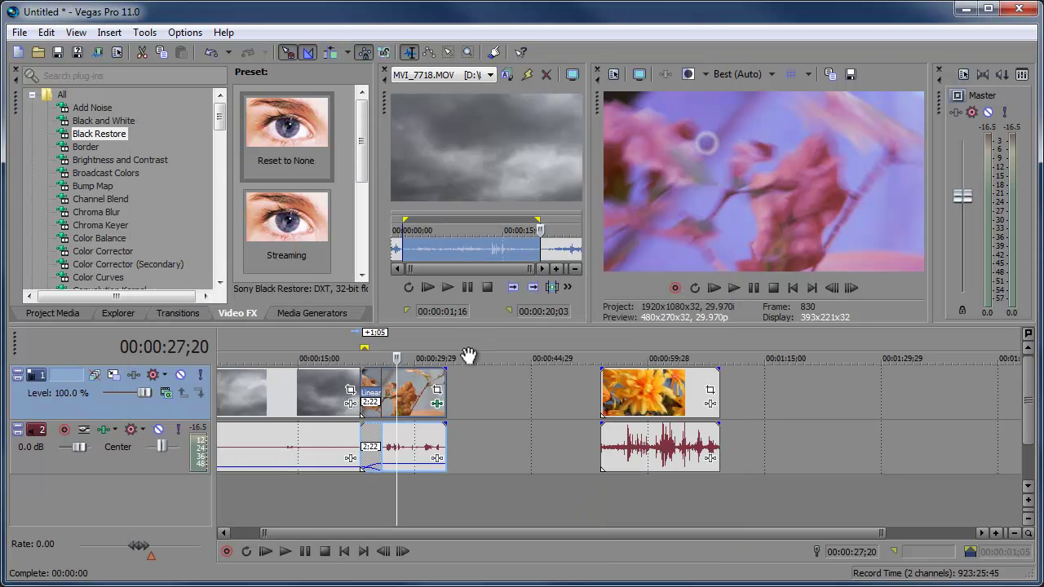
- Play the leaf clip, reopen its video effects, and compare the image with the Color Corrector off and on
{"action": "key", "text": "space"}
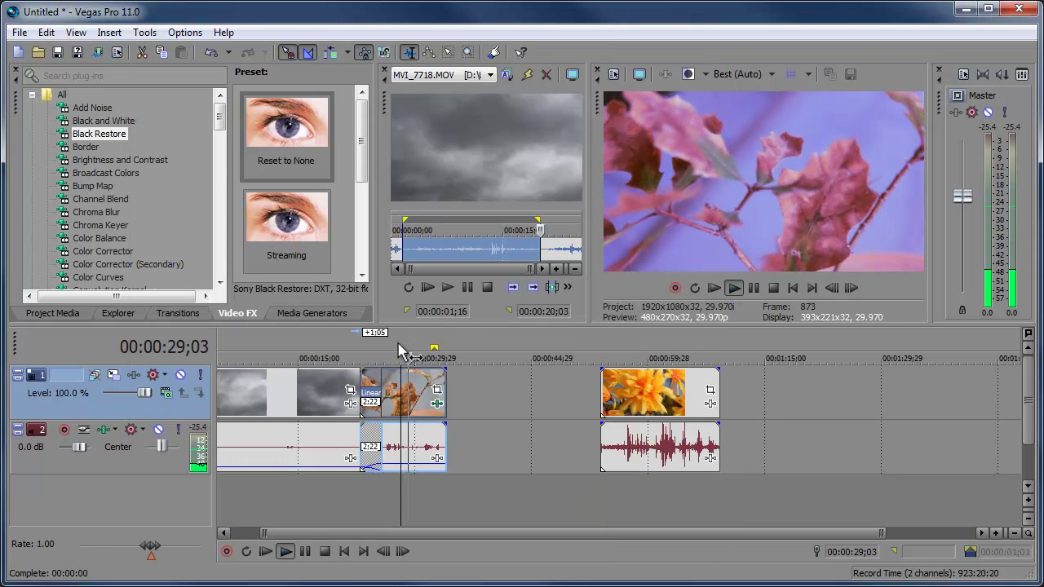
{"action": "left_click", "coordinate": [434, 405]}
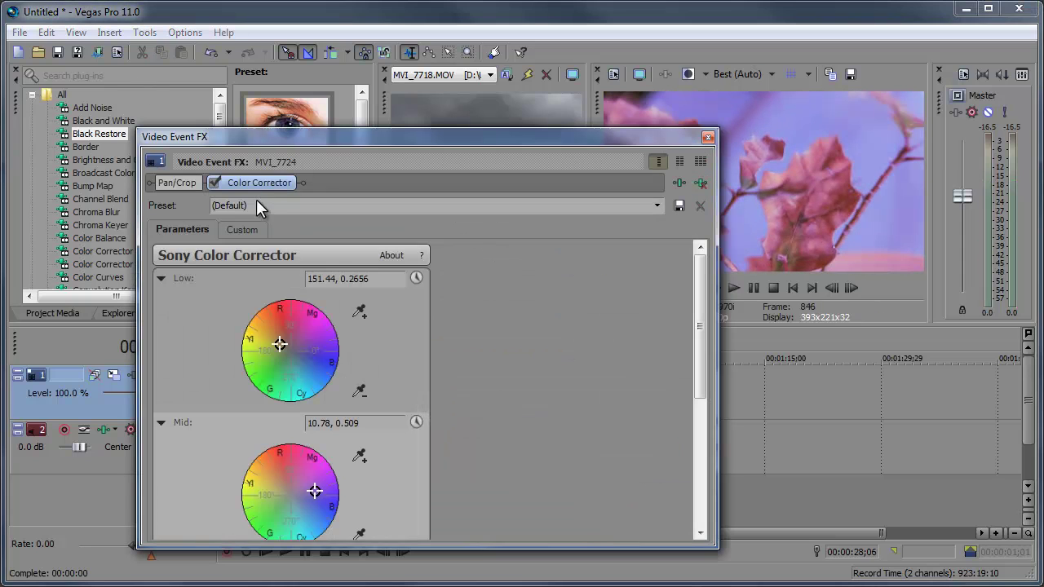
{"action": "left_click", "coordinate": [266, 188]}
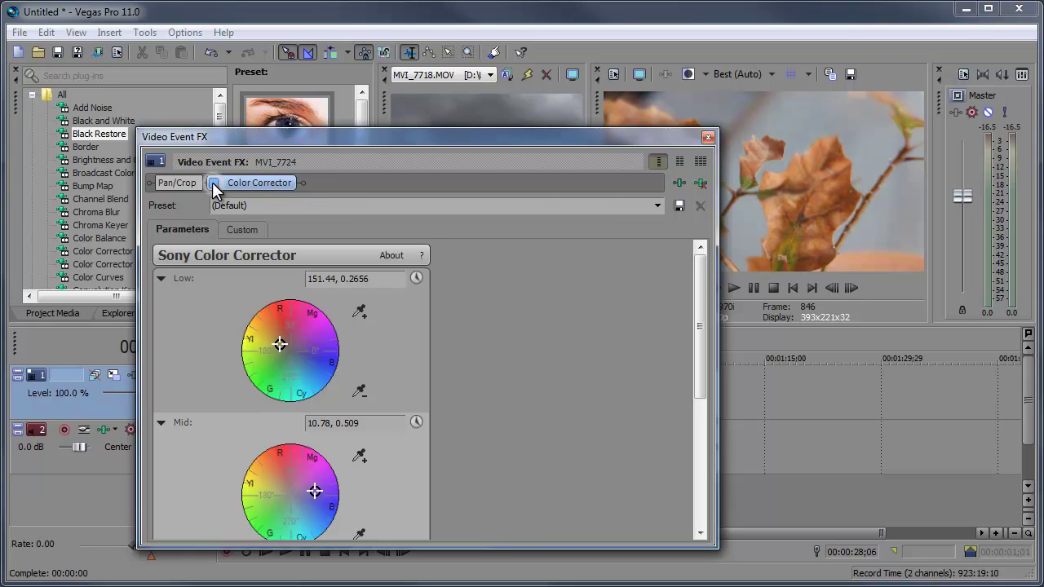
{"action": "left_click", "coordinate": [214, 182]}
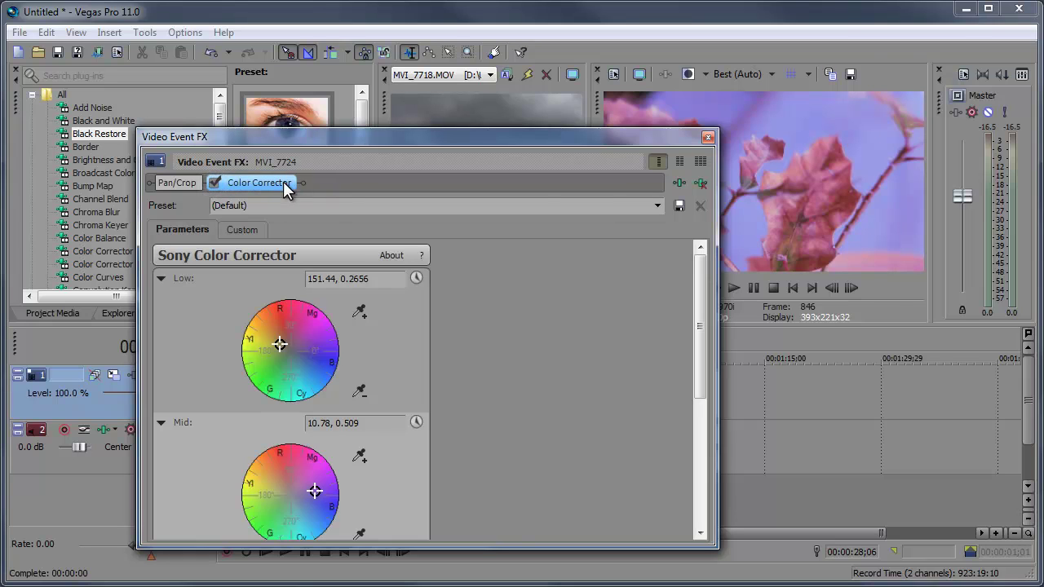
{"action": "left_click", "coordinate": [286, 186]}
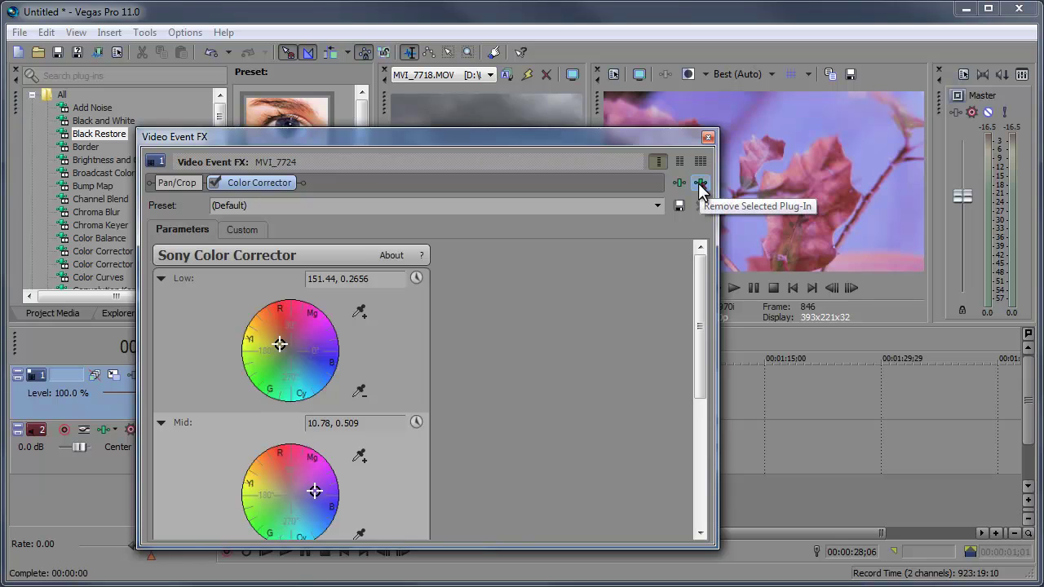
- Remove the Color Corrector from the MVI_7724 leaf clip and close its video effects
{"action": "left_click", "coordinate": [700, 184]}
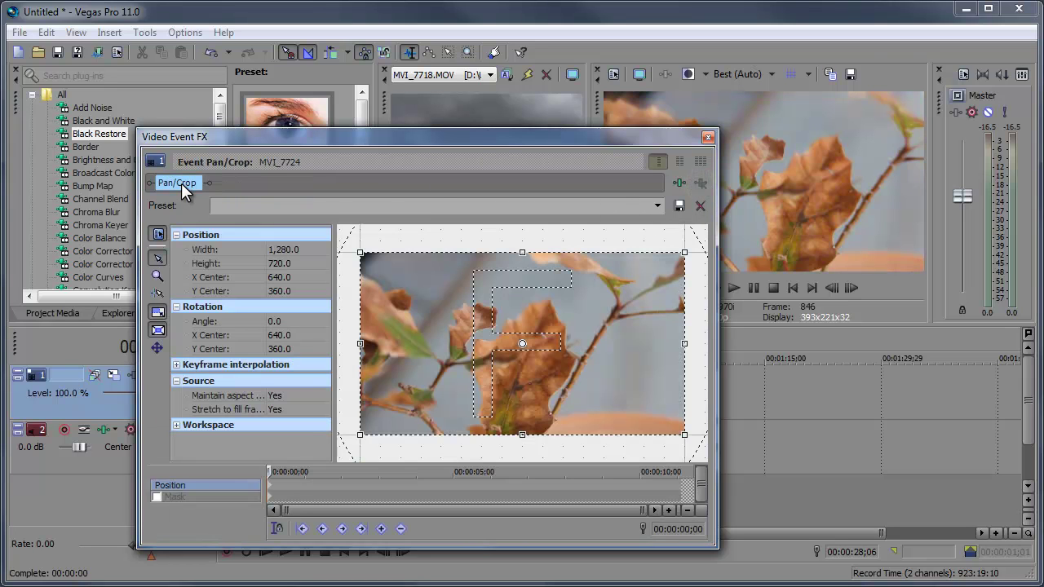
{"action": "left_click", "coordinate": [708, 139]}
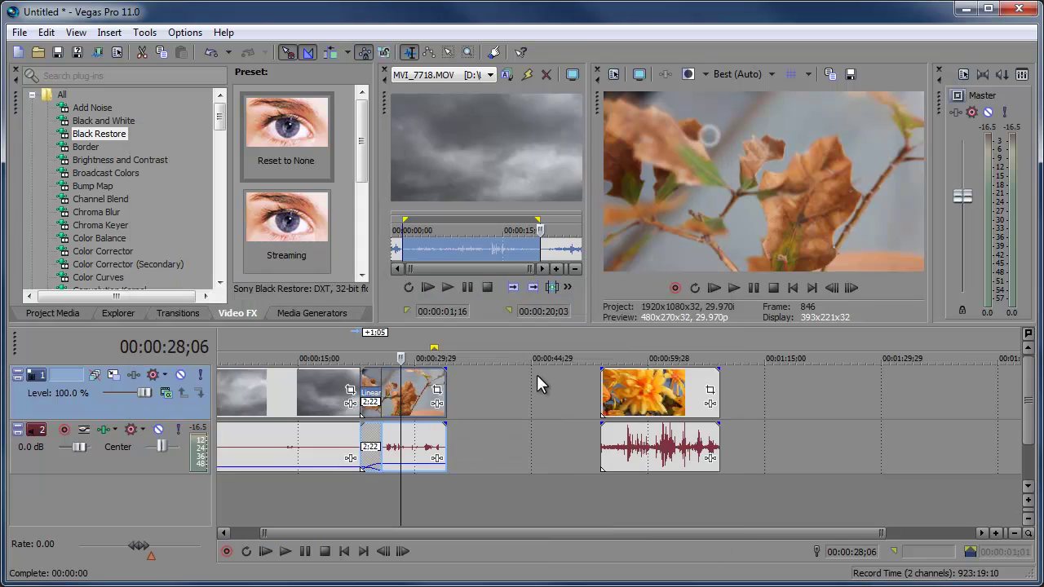
- Enlarge the leaf clip's Pan/Crop frame to about 1,931 by 1,086, centred near 645, 410
{"action": "left_click", "coordinate": [439, 397]}
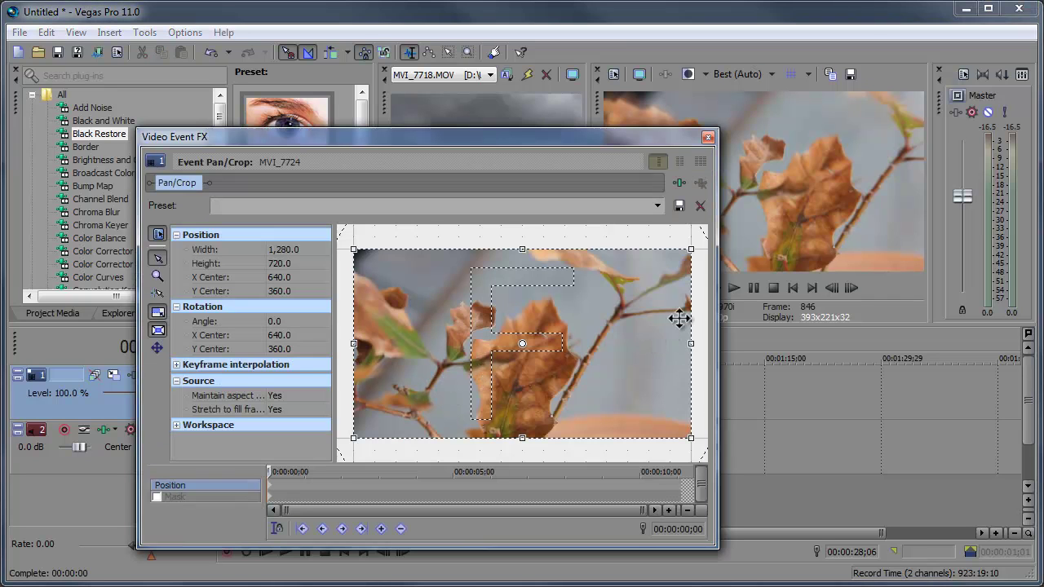
{"action": "scroll", "coordinate": [530, 423], "scroll_direction": "down", "scroll_amount": 2}
{"action": "scroll", "coordinate": [530, 423], "scroll_direction": "down", "scroll_amount": 2}
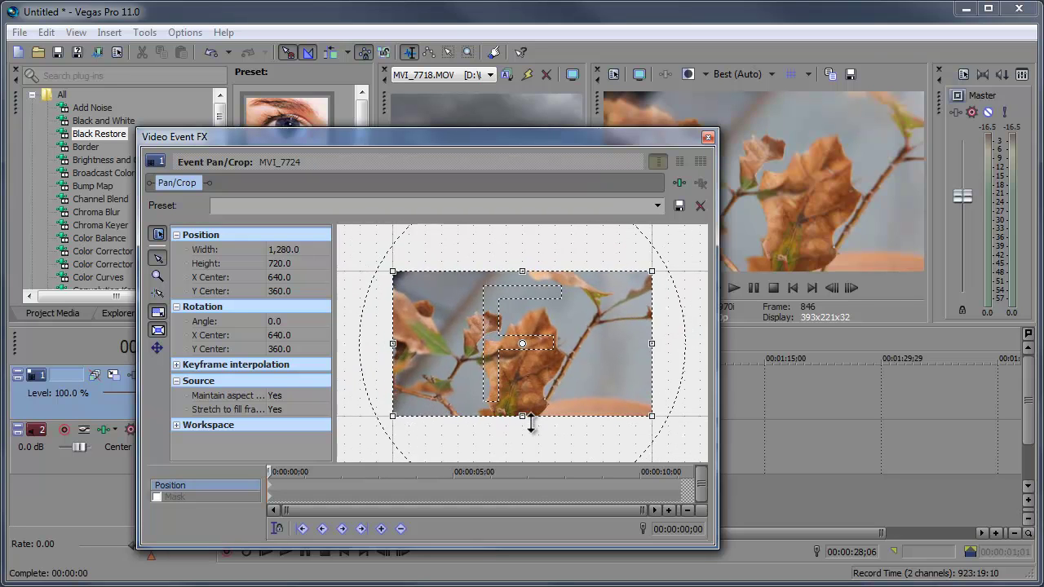
{"action": "scroll", "coordinate": [614, 393], "scroll_direction": "down", "scroll_amount": 1}
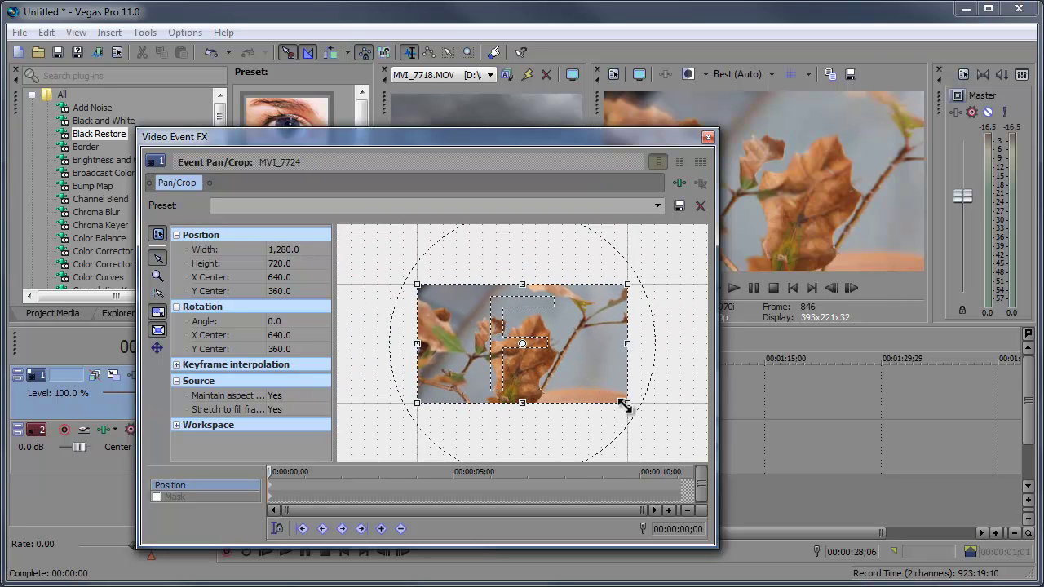
{"action": "left_click_drag", "start_coordinate": [628, 403], "coordinate": [826, 430]}
{"action": "mouse_move", "coordinate": [582, 389]}
{"action": "left_mouse_down"}
{"action": "mouse_move", "coordinate": [660, 375]}
{"action": "mouse_move", "coordinate": [541, 413]}
{"action": "mouse_move", "coordinate": [589, 408]}
{"action": "mouse_move", "coordinate": [586, 400]}
{"action": "left_mouse_up"}
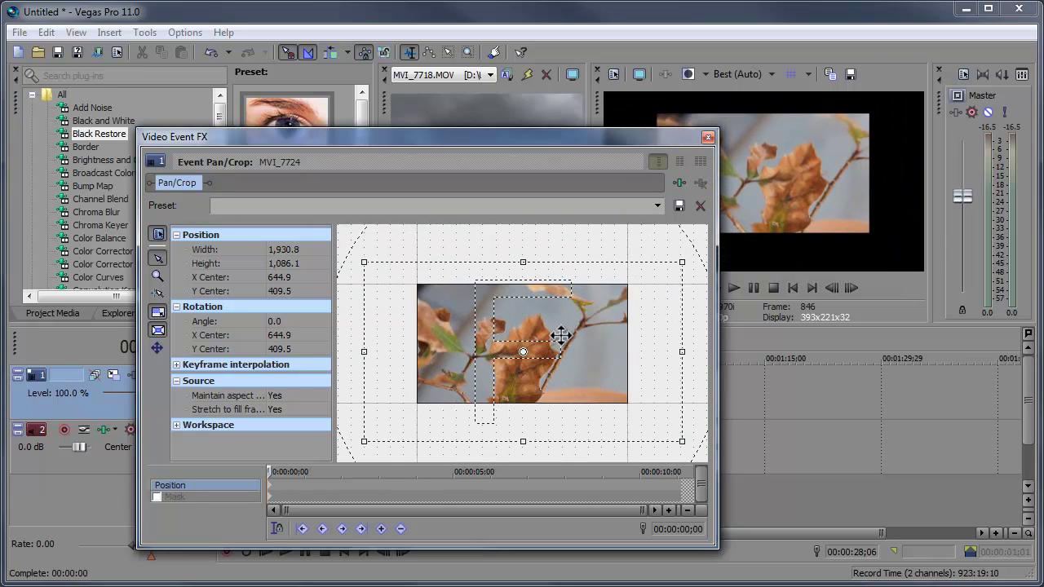
- Apply the (Default) Pan/Crop preset to the leaf clip and close its settings
{"action": "left_click", "coordinate": [657, 204]}
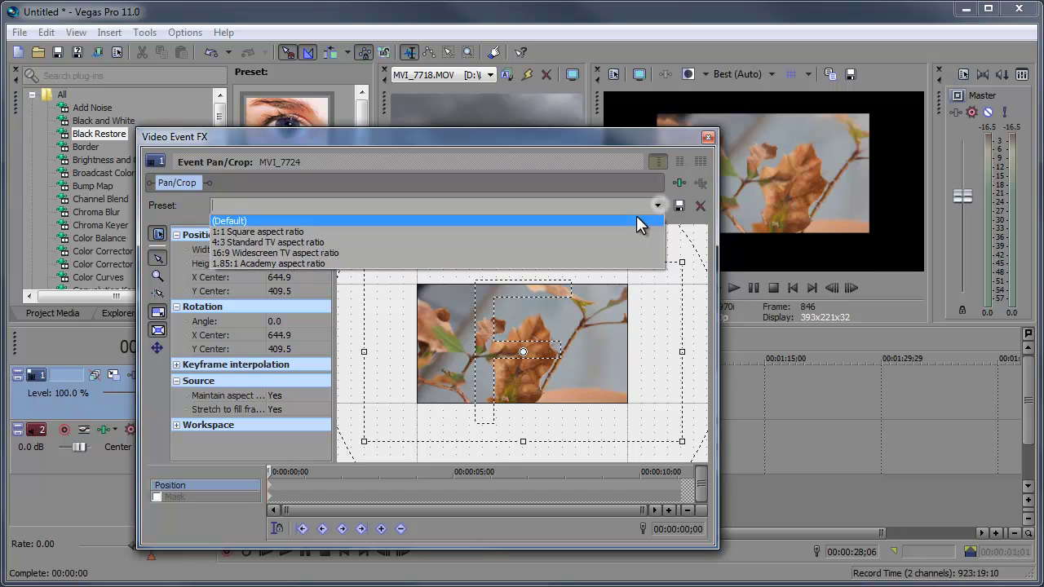
{"action": "left_click", "coordinate": [637, 215]}
{"action": "left_click", "coordinate": [708, 137]}
- Add a Large Tiles Checkerboard media generator to the video track between the leaf and flower clips, keeping its default settings
{"action": "left_click", "coordinate": [314, 317]}
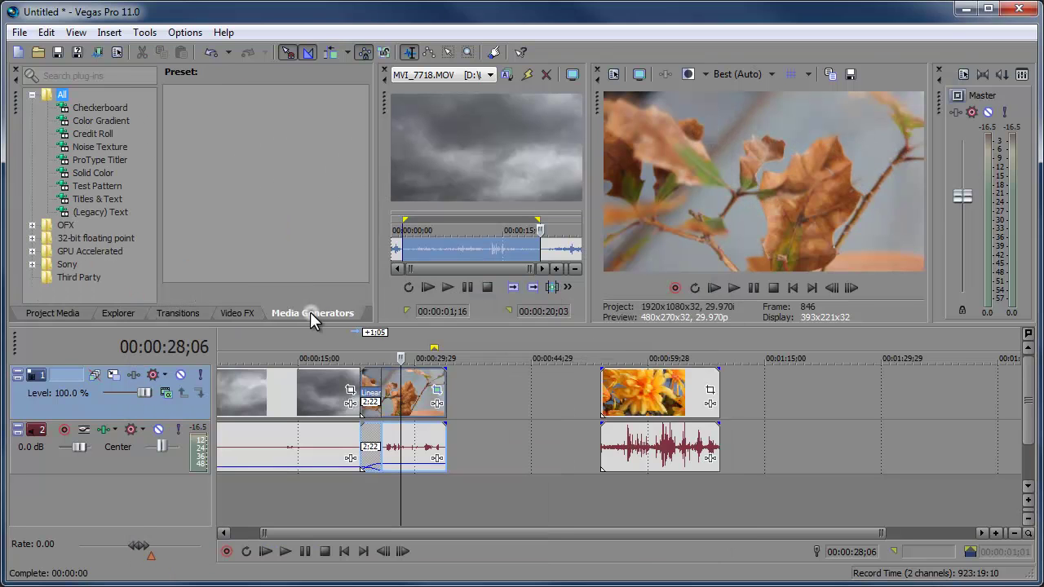
{"action": "left_click", "coordinate": [93, 107]}
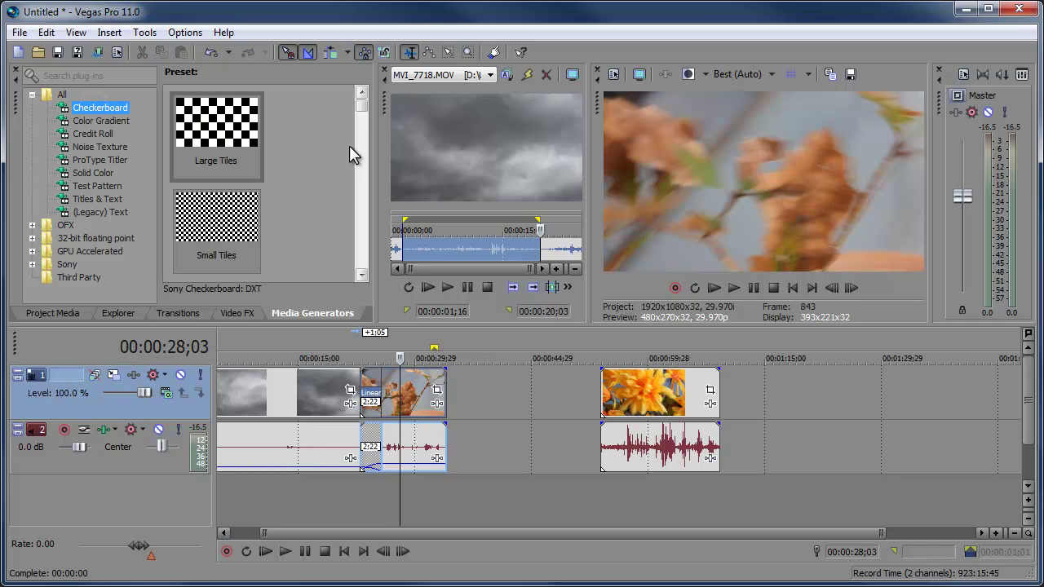
{"action": "mouse_move", "coordinate": [362, 106]}
{"action": "left_mouse_down"}
{"action": "mouse_move", "coordinate": [350, 263]}
{"action": "mouse_move", "coordinate": [373, 158]}
{"action": "mouse_move", "coordinate": [366, 105]}
{"action": "left_mouse_up"}
{"action": "left_click_drag", "start_coordinate": [216, 134], "coordinate": [359, 359]}
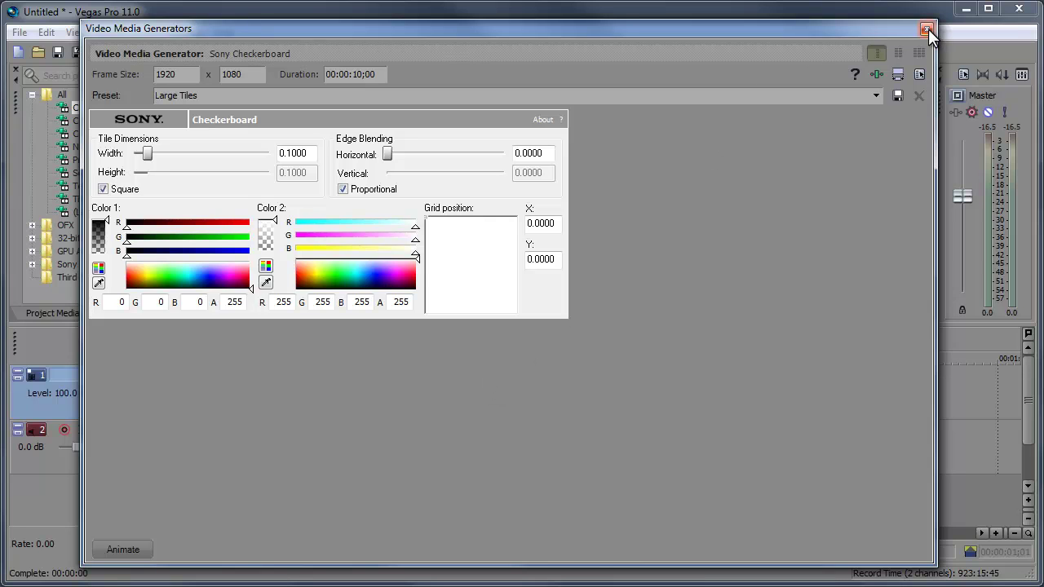
{"action": "left_click", "coordinate": [926, 28]}
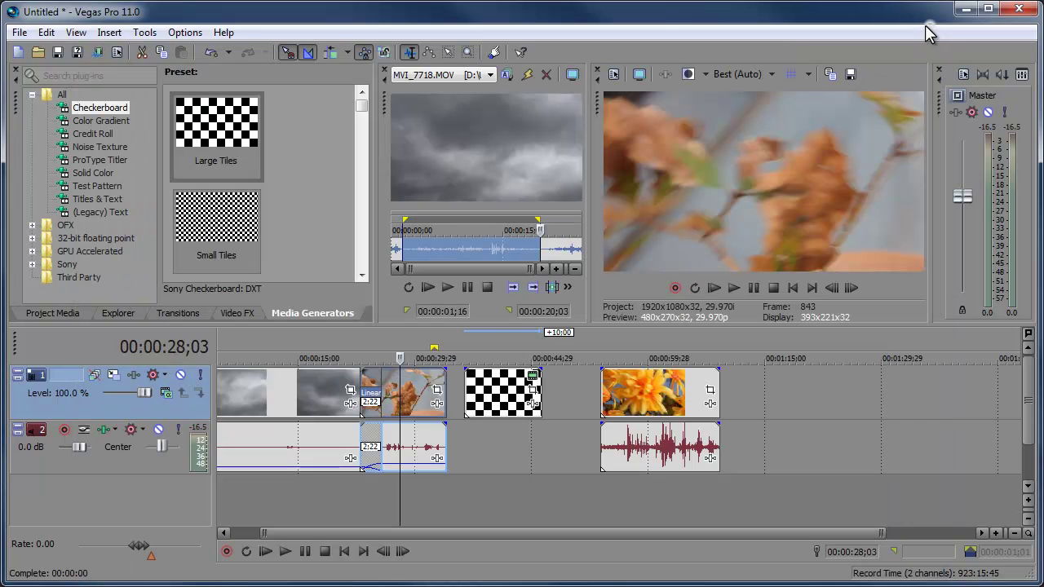
- Preview the generated checkerboard clip and delete it from the timeline
{"action": "left_click", "coordinate": [492, 358]}
{"action": "left_click", "coordinate": [487, 390]}
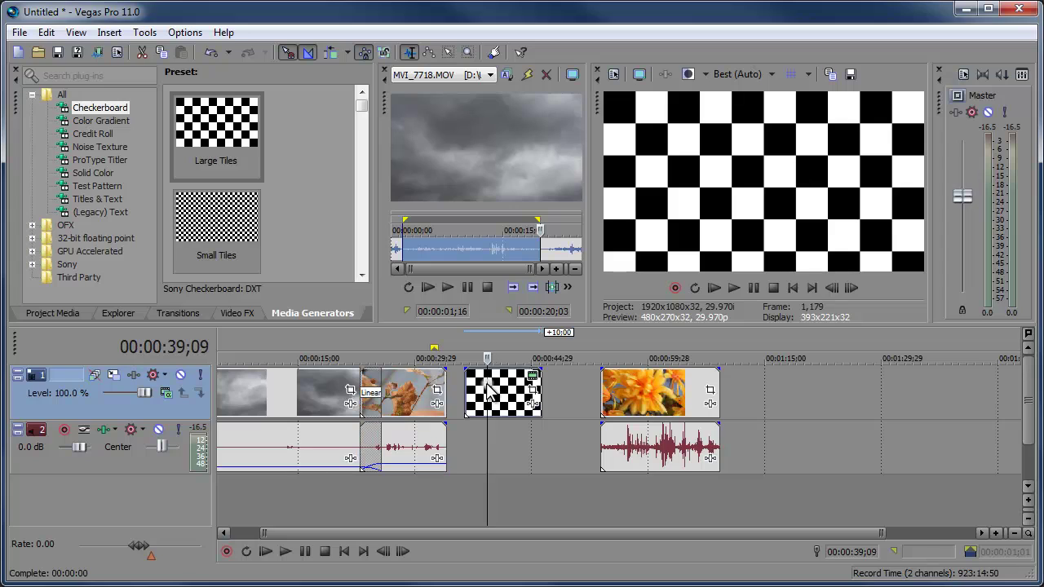
{"action": "key", "text": "Delete"}
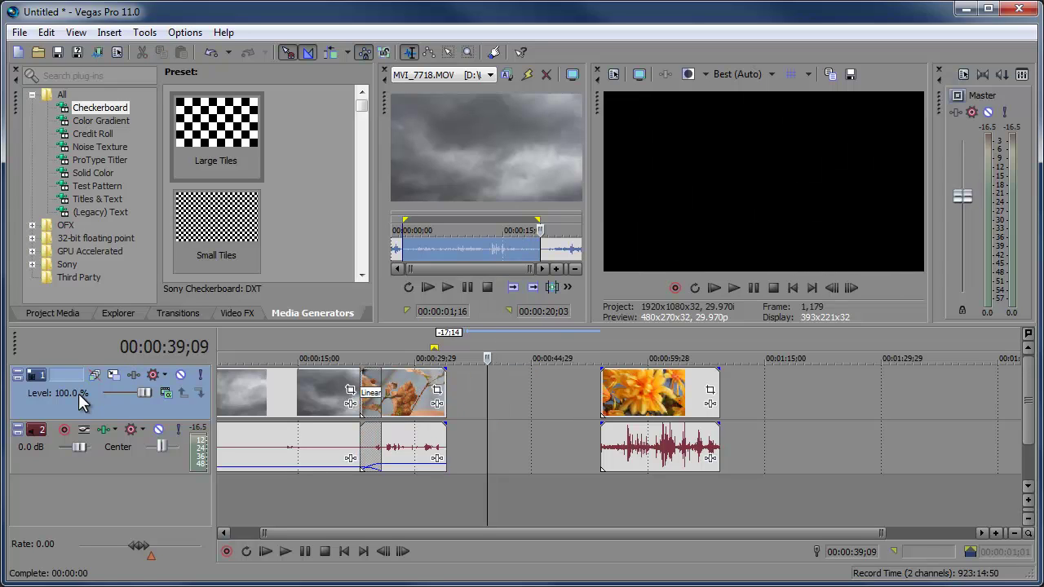
- Add the Titles & Text Earthquake preset on a new track above the cloud clip and close its generator settings
{"action": "left_click", "coordinate": [291, 383]}
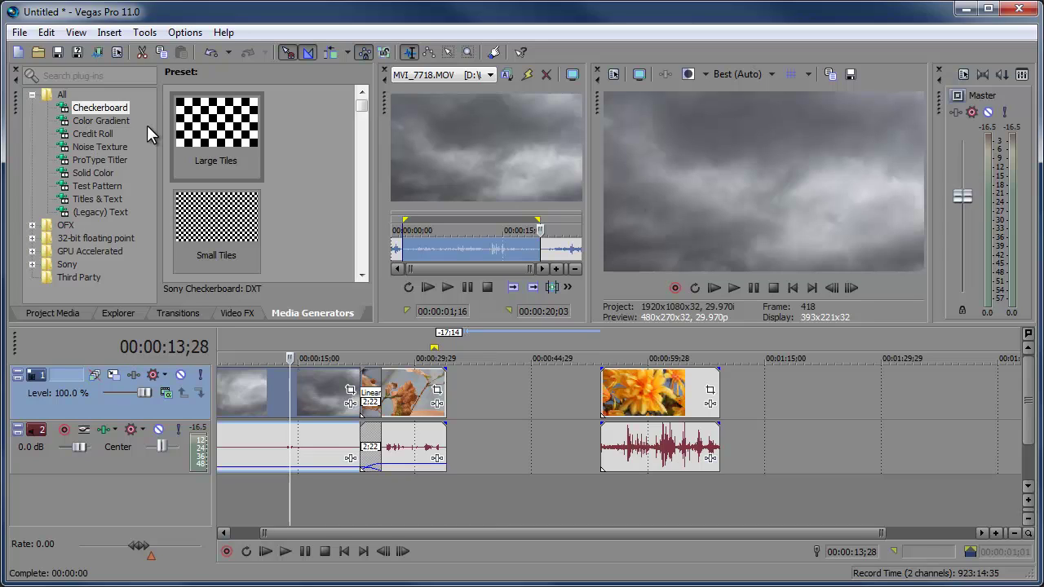
{"action": "left_click", "coordinate": [95, 200]}
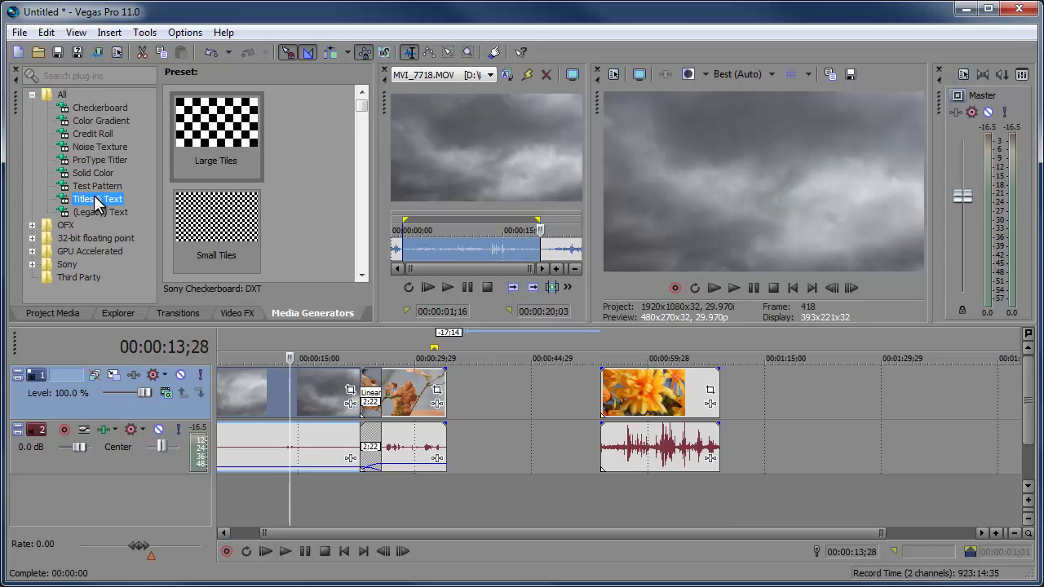
{"action": "left_click_drag", "start_coordinate": [361, 105], "coordinate": [360, 146]}
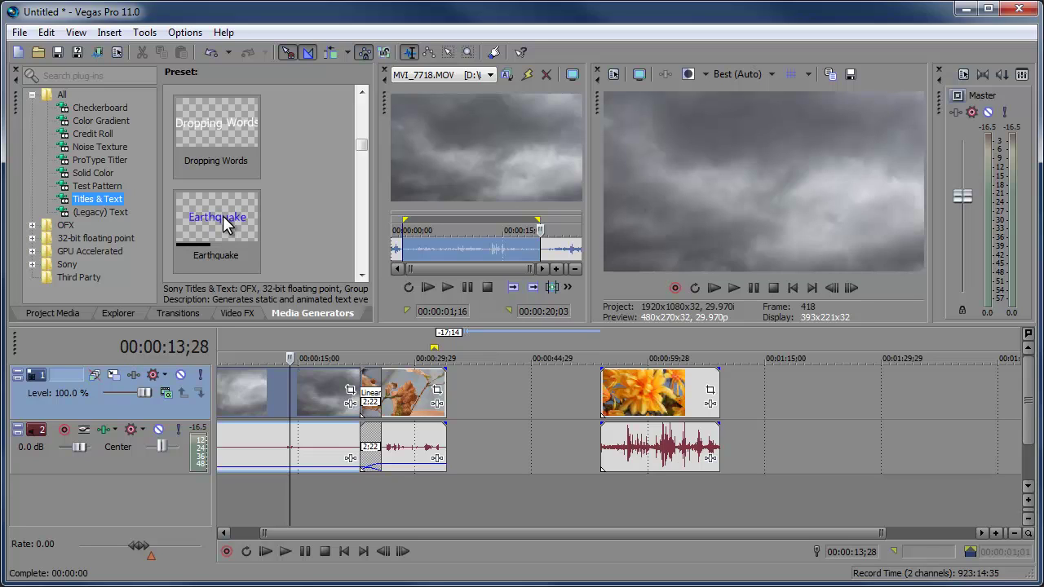
{"action": "left_click_drag", "start_coordinate": [208, 222], "coordinate": [275, 373]}
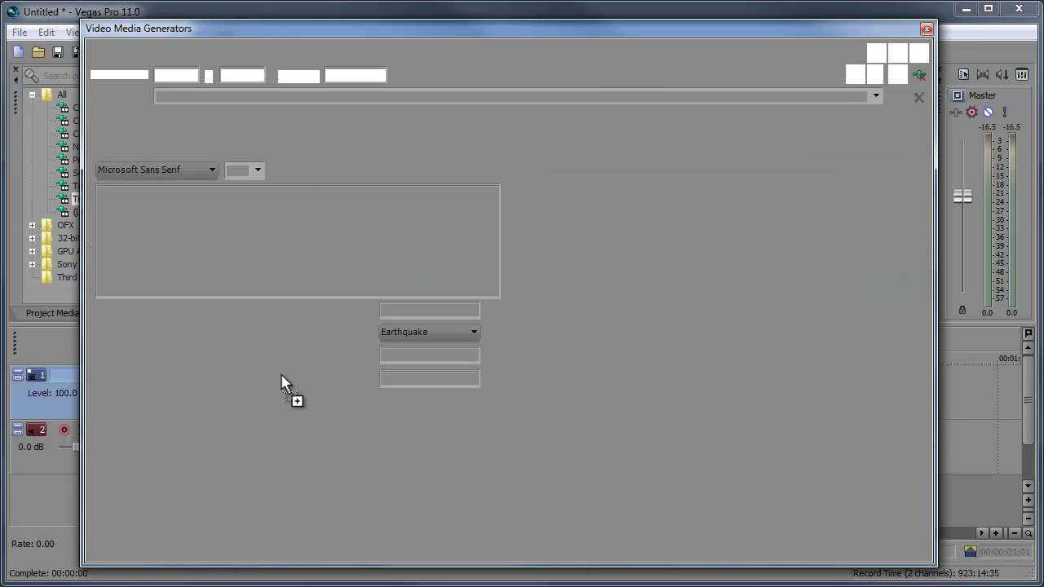
{"action": "left_click", "coordinate": [927, 29]}
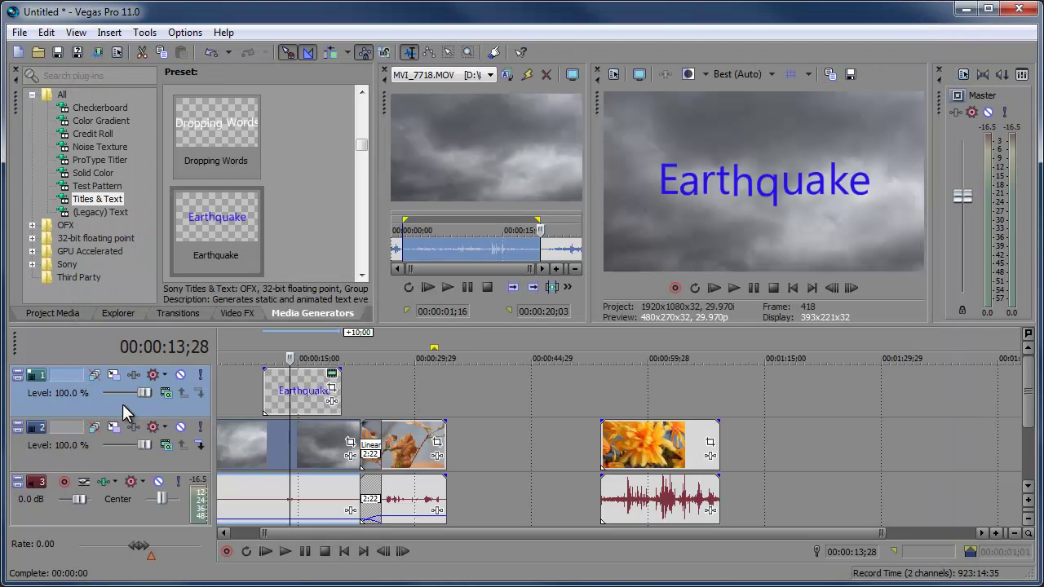
- Change the Earthquake title's text to "Clouds" and close the generated media settings
{"action": "left_click", "coordinate": [300, 344]}
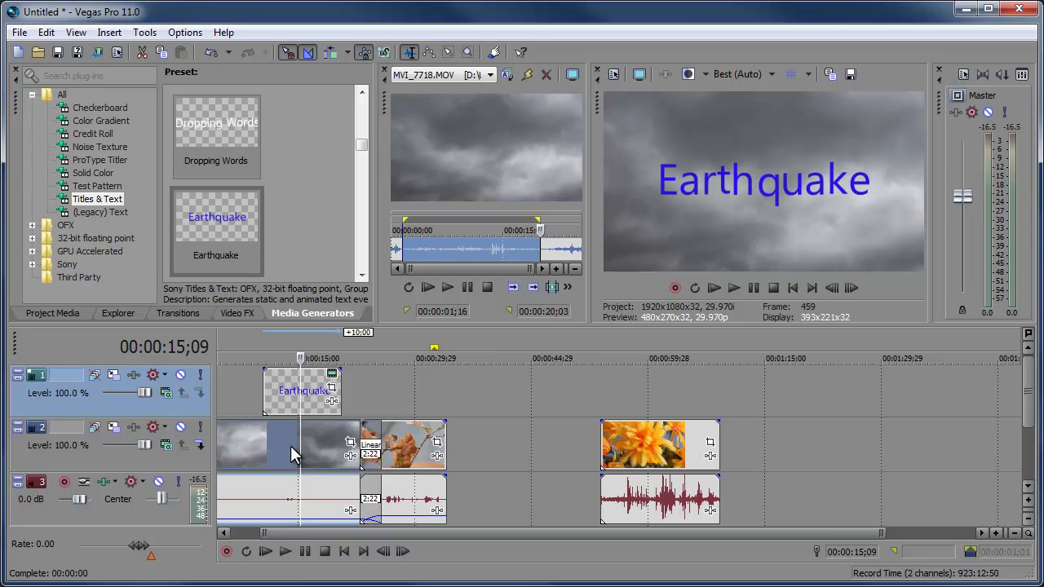
{"action": "left_click", "coordinate": [288, 394]}
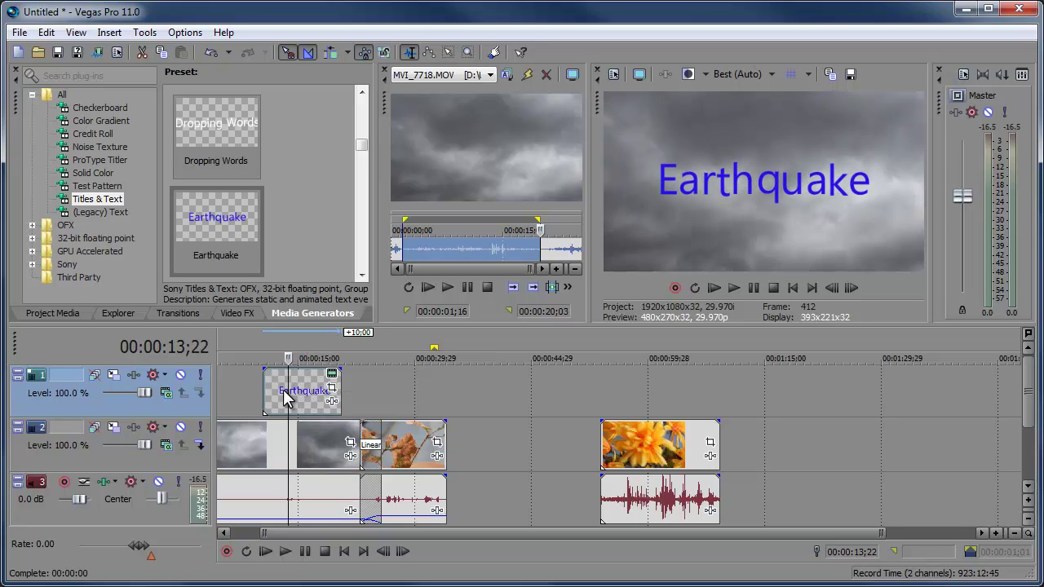
{"action": "left_click", "coordinate": [332, 376]}
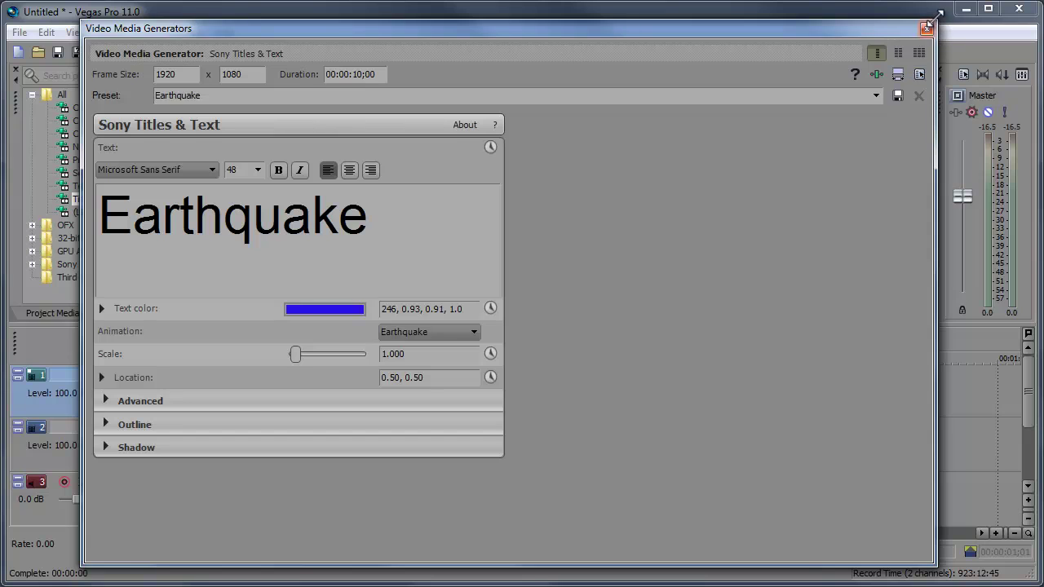
{"action": "left_click_drag", "start_coordinate": [934, 18], "coordinate": [551, 94]}
{"action": "double_click", "coordinate": [424, 308]}
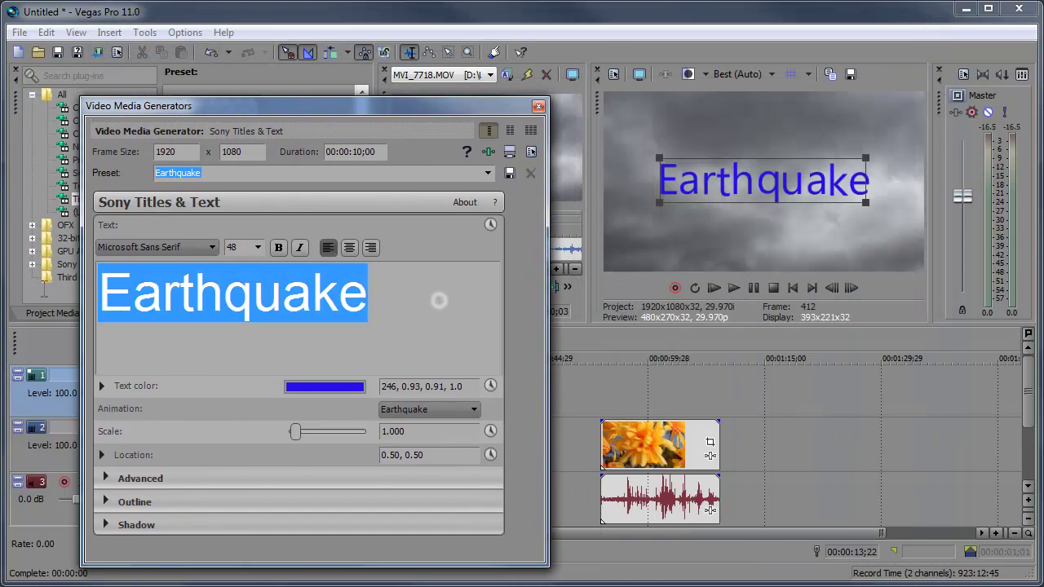
{"action": "type", "text": "Clouds"}
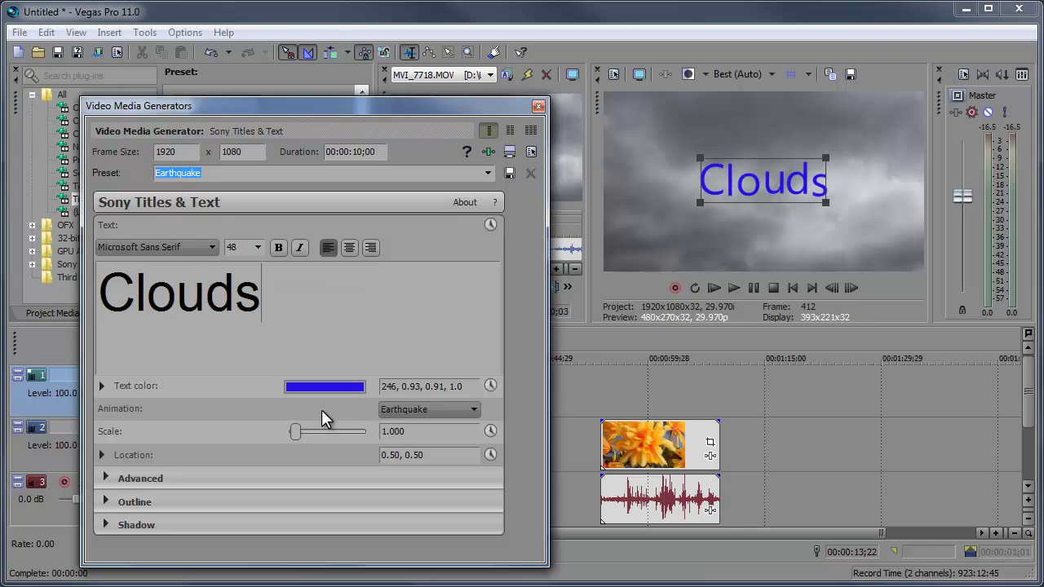
{"action": "left_click", "coordinate": [539, 107]}
- Trim about 4;06 off the end of the Clouds title and play it over the cloud clip
{"action": "left_click", "coordinate": [259, 352]}
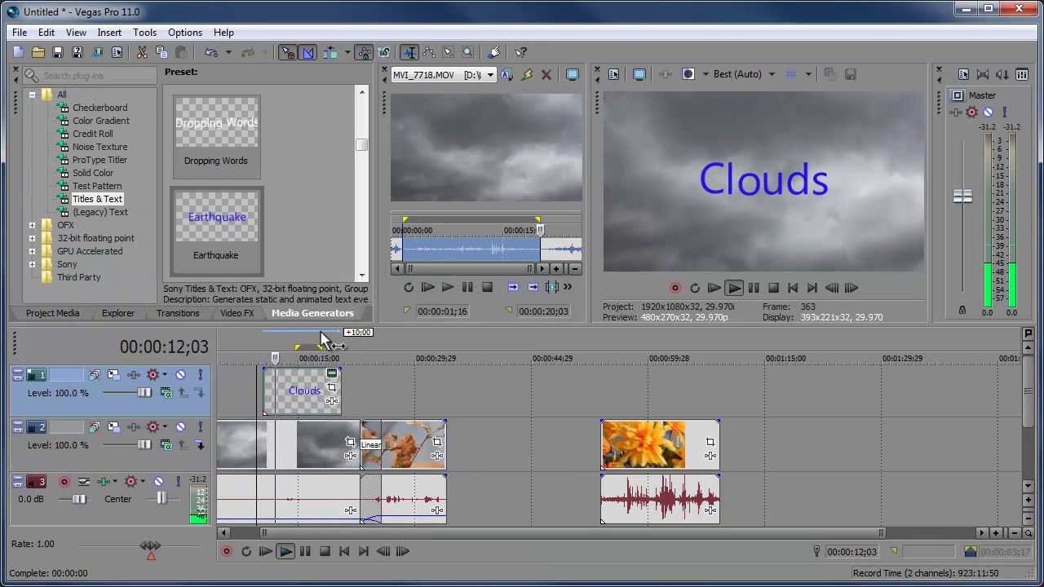
{"action": "key", "text": "space"}
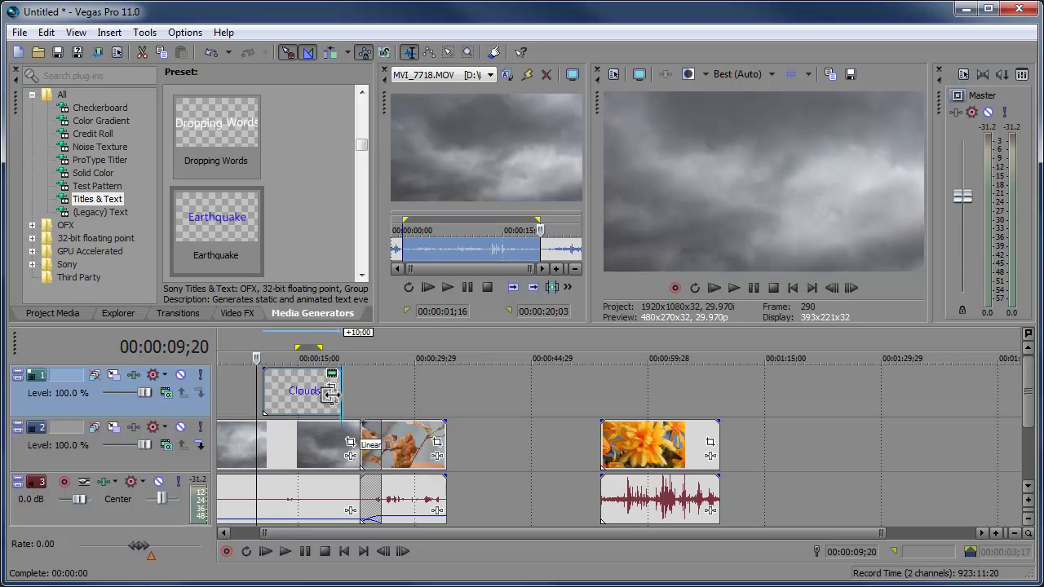
{"action": "left_click_drag", "start_coordinate": [330, 394], "coordinate": [300, 395]}
{"action": "key", "text": "space"}
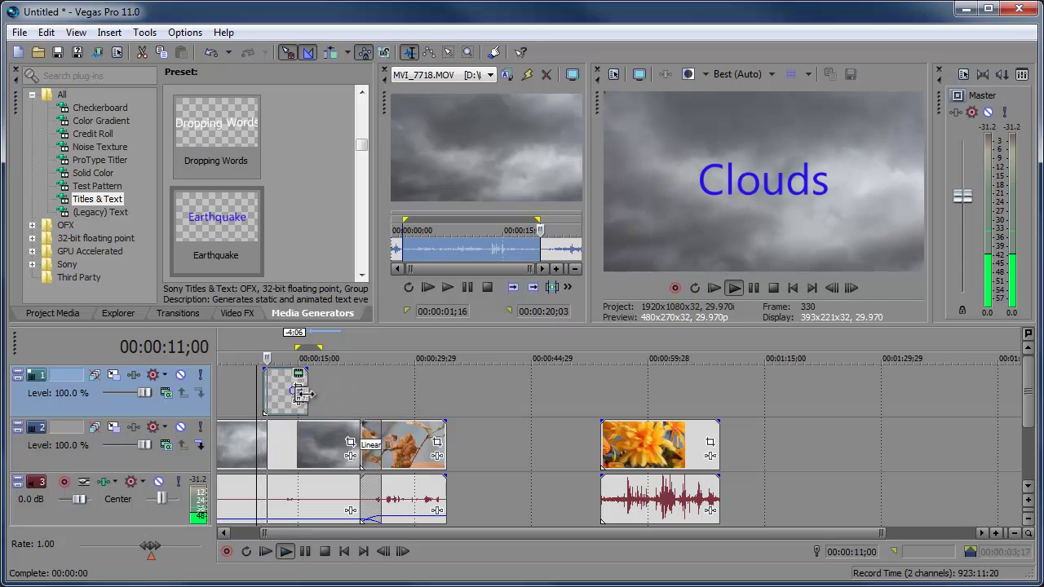
{"action": "key", "text": "space"}
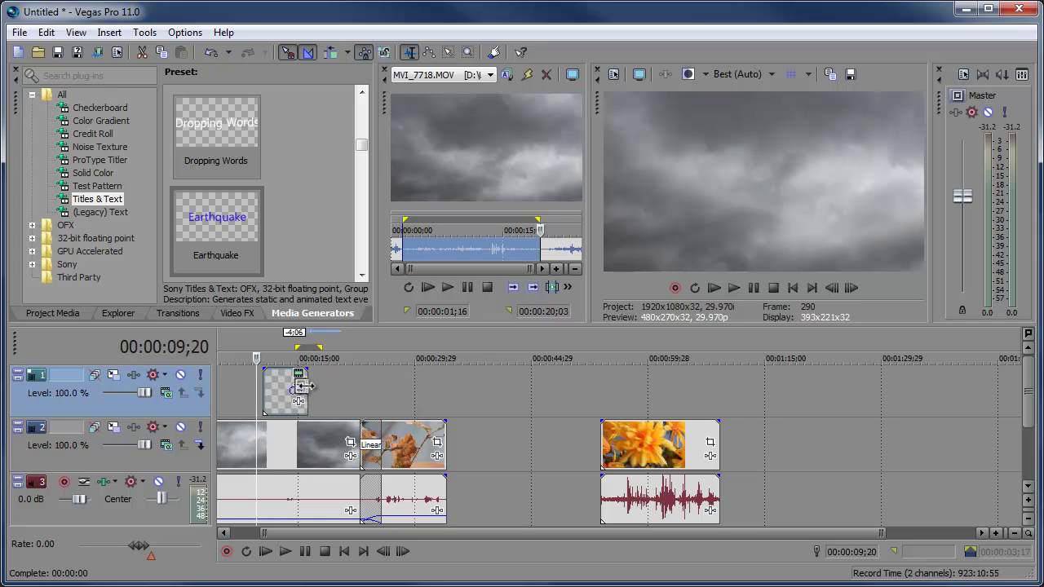
- Add a short fade-in to the start of the Clouds title and play it back
{"action": "left_click_drag", "start_coordinate": [881, 533], "coordinate": [468, 552]}
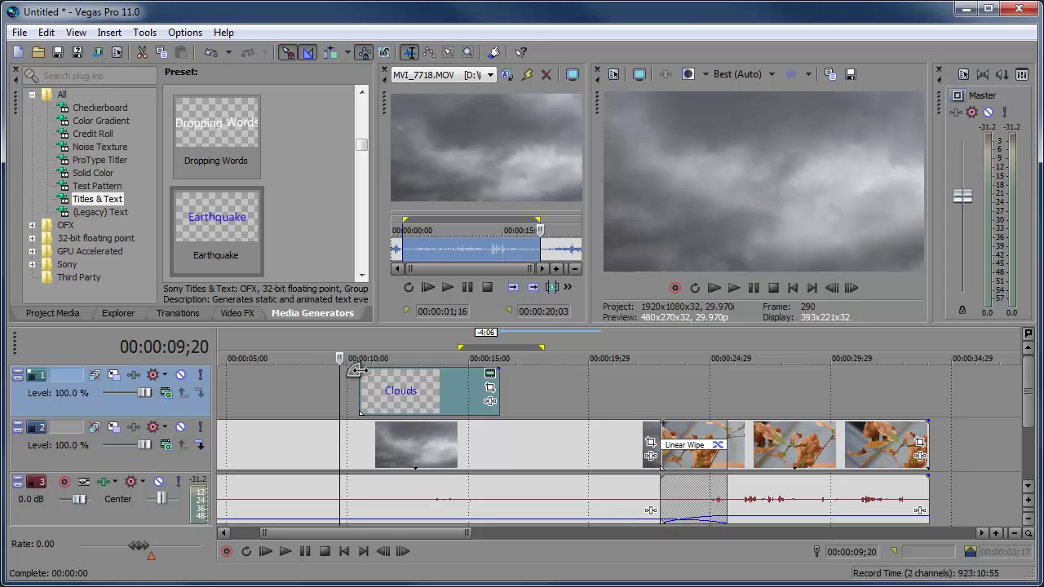
{"action": "left_click_drag", "start_coordinate": [359, 371], "coordinate": [359, 371]}
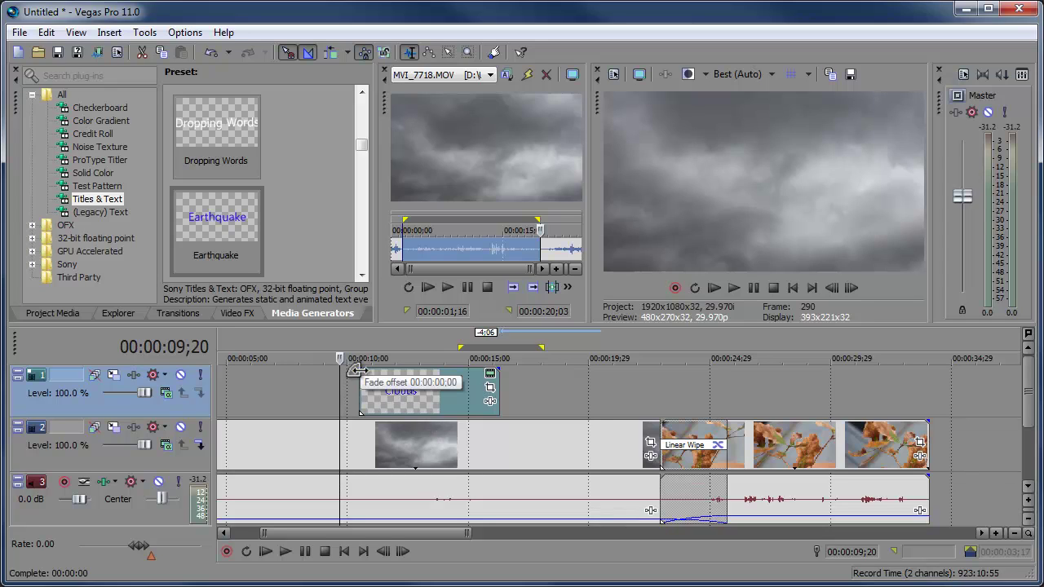
{"action": "left_click_drag", "start_coordinate": [356, 371], "coordinate": [378, 380]}
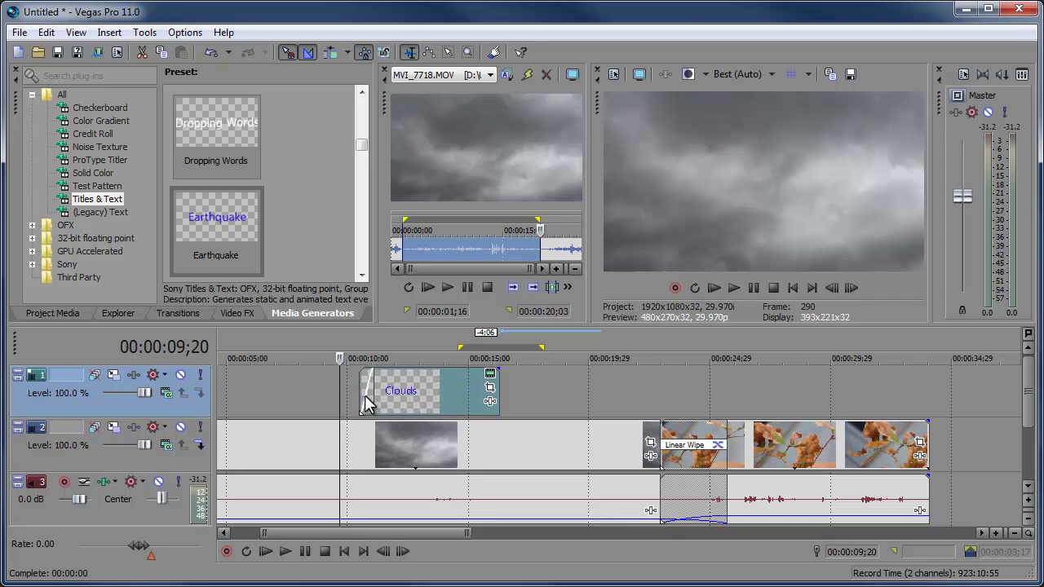
{"action": "left_click", "coordinate": [360, 349]}
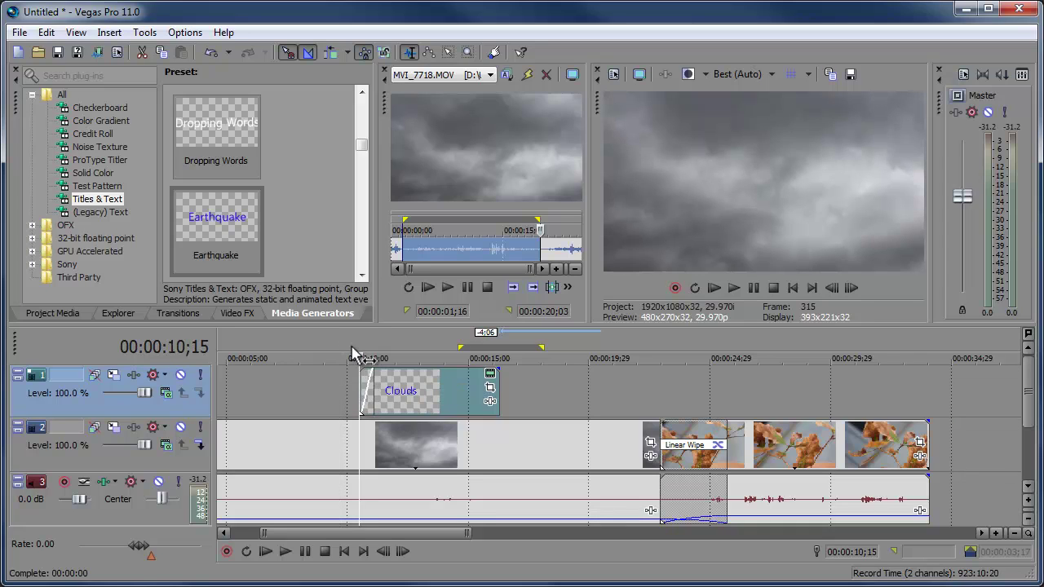
{"action": "key", "text": "space"}
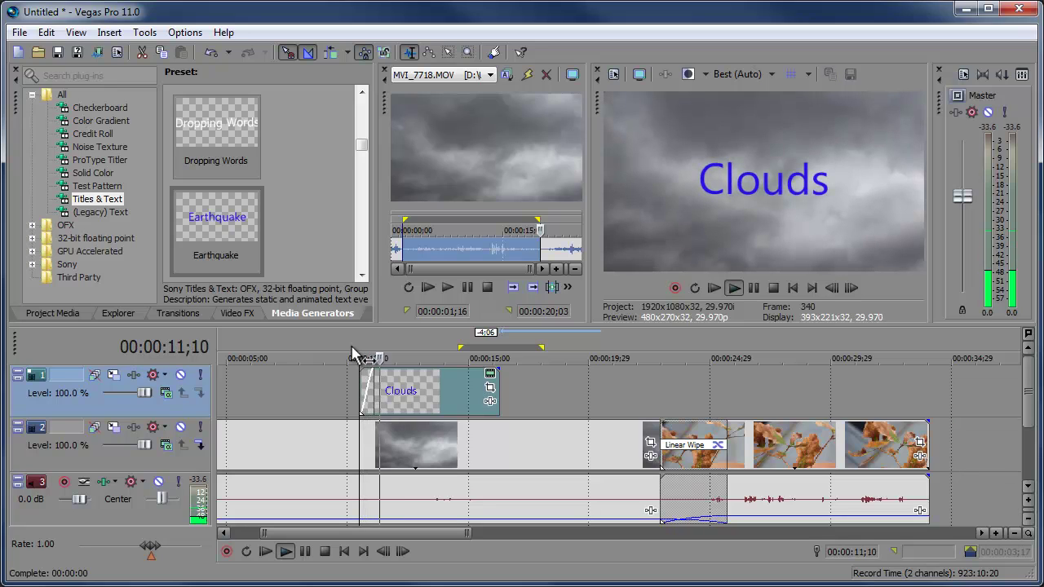
{"action": "left_click", "coordinate": [349, 349]}
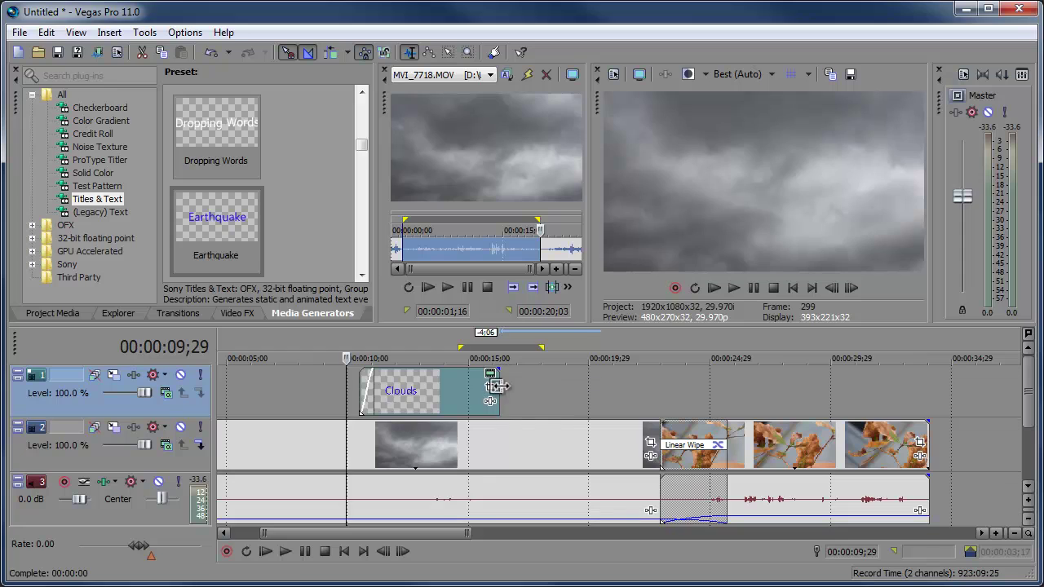
- Trim 1;29 off the end of the Clouds title and add a short fade-out
{"action": "left_click_drag", "start_coordinate": [496, 375], "coordinate": [452, 377]}
{"action": "left_click", "coordinate": [440, 348]}
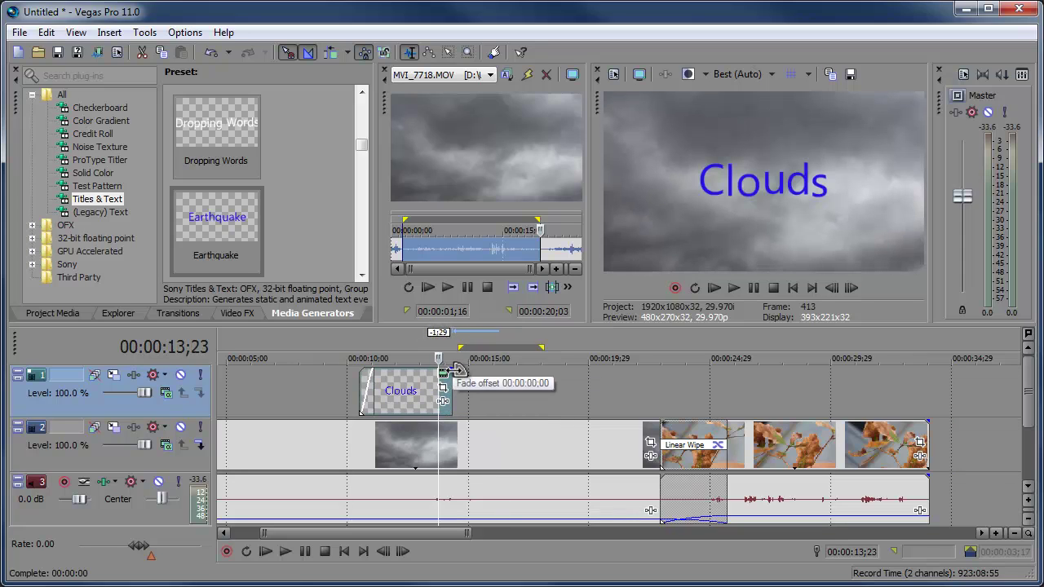
{"action": "mouse_move", "coordinate": [451, 367]}
{"action": "left_mouse_down"}
{"action": "mouse_move", "coordinate": [385, 377]}
{"action": "mouse_move", "coordinate": [414, 378]}
{"action": "mouse_move", "coordinate": [400, 384]}
{"action": "mouse_move", "coordinate": [424, 391]}
{"action": "mouse_move", "coordinate": [438, 373]}
{"action": "left_mouse_up"}
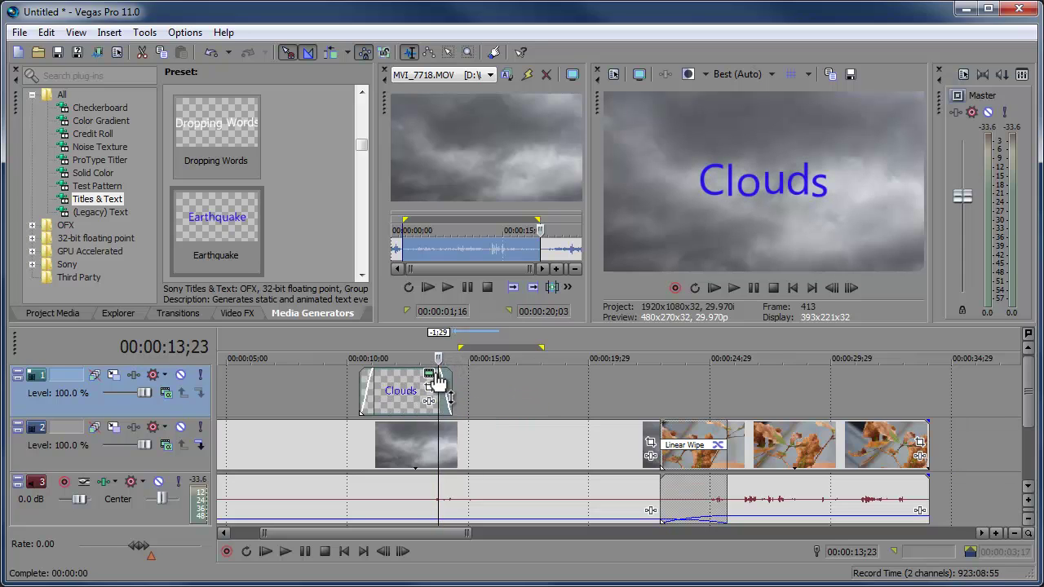
- Play the timeline from just before the Clouds title to preview its fade-in and fade-out
{"action": "left_click", "coordinate": [348, 341]}
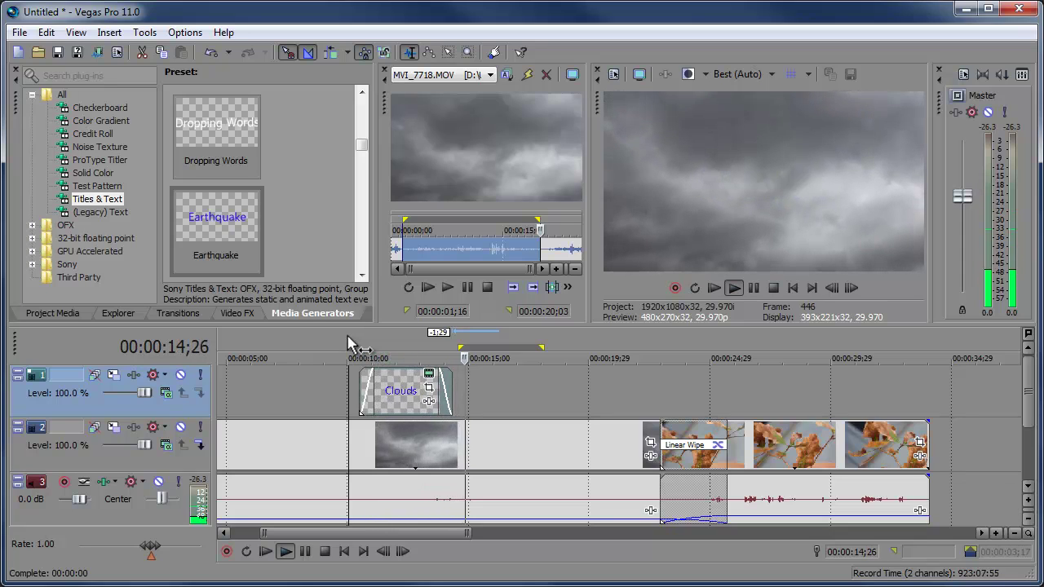
{"action": "key", "text": "space"}
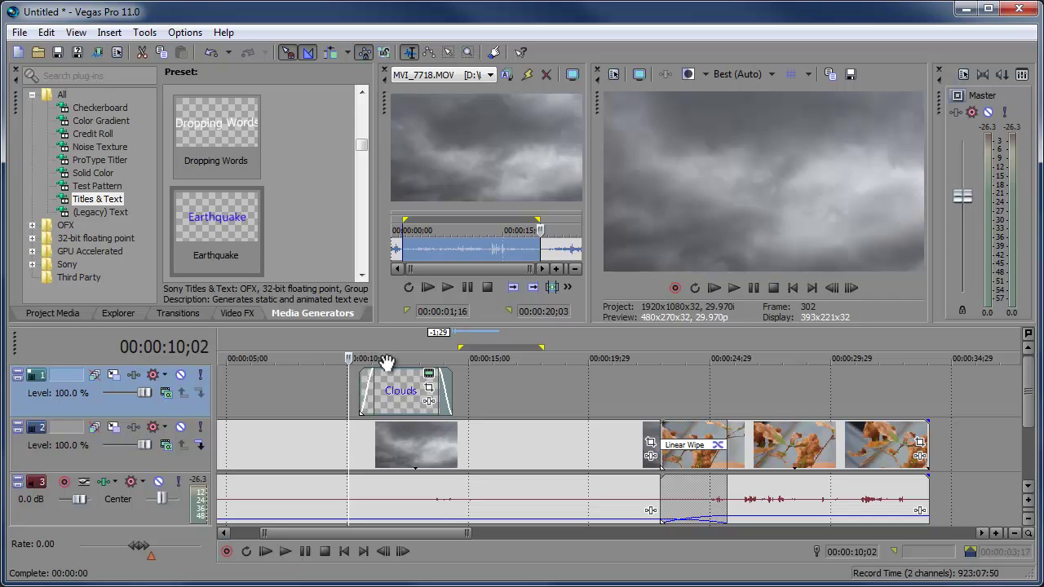
- Move the yellow flower clip 13;01 earlier on the timeline, leaving a gap after the leaves clip
{"action": "left_click_drag", "start_coordinate": [476, 534], "coordinate": [680, 534]}
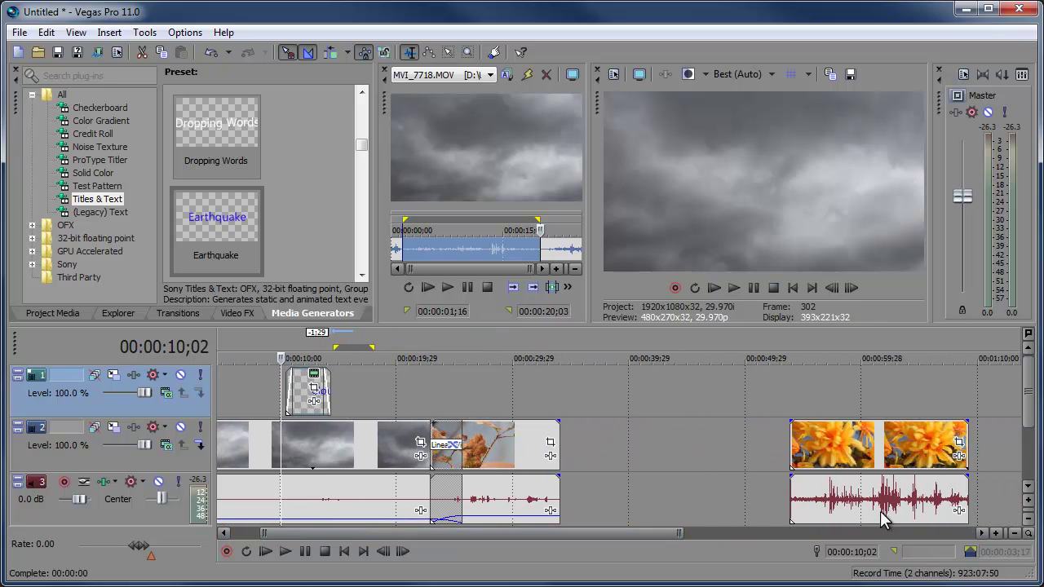
{"action": "left_click", "coordinate": [298, 388]}
{"action": "left_click_drag", "start_coordinate": [803, 447], "coordinate": [651, 421]}
- Add a short fade-in and a 1;16 fade-out to the yellow flower clip's video and play its start
{"action": "left_click", "coordinate": [641, 371]}
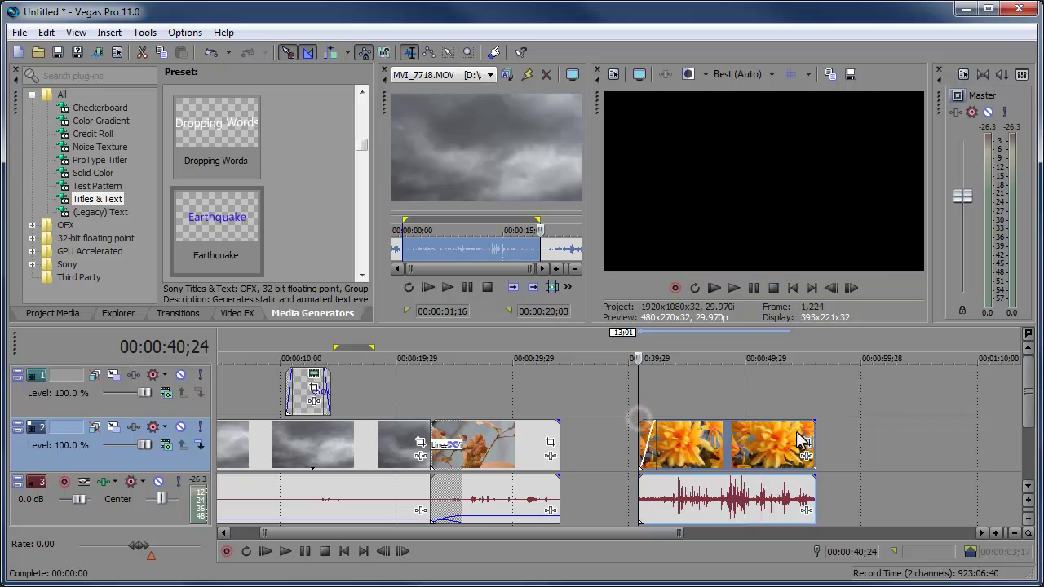
{"action": "mouse_move", "coordinate": [814, 423]}
{"action": "left_mouse_down"}
{"action": "mouse_move", "coordinate": [793, 420]}
{"action": "mouse_move", "coordinate": [804, 424]}
{"action": "left_mouse_up"}
{"action": "key", "text": "space"}
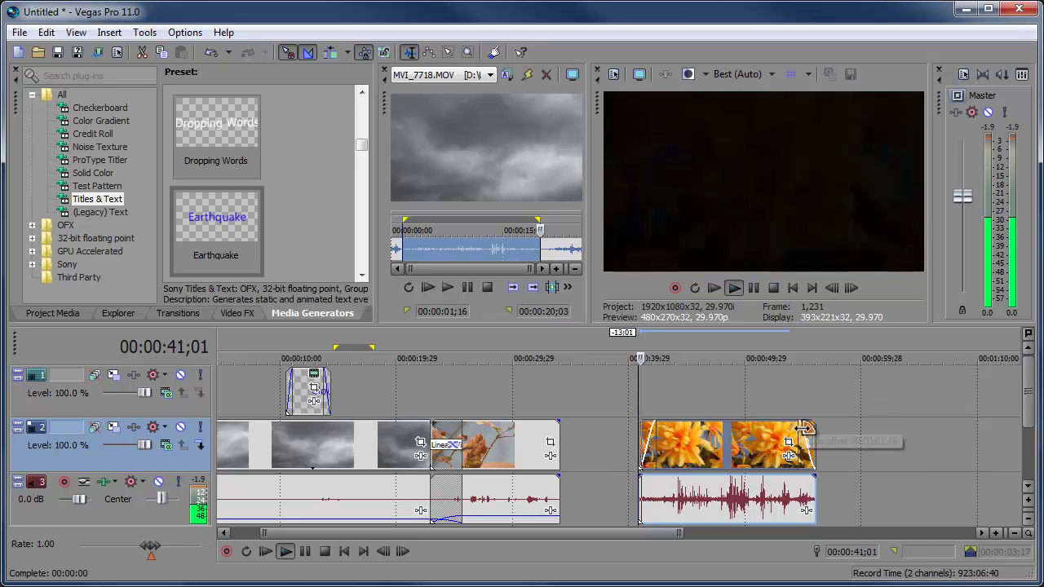
{"action": "key", "text": "space"}
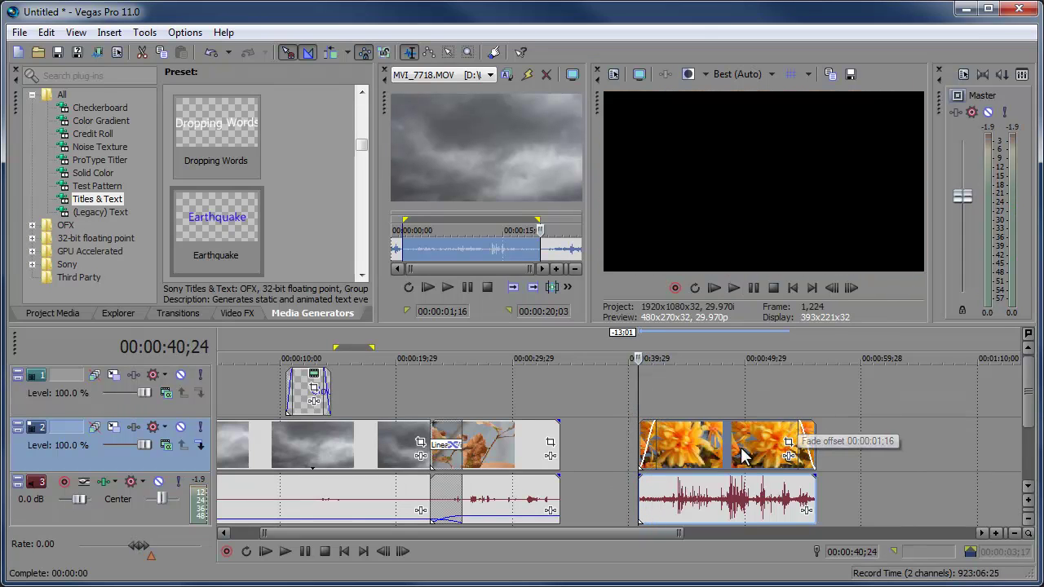
- Examine the generated media presets for ProType Titler, Credit Roll, Color Gradient and Solid Color
{"action": "scroll", "coordinate": [657, 444], "scroll_direction": "up", "scroll_amount": 1}
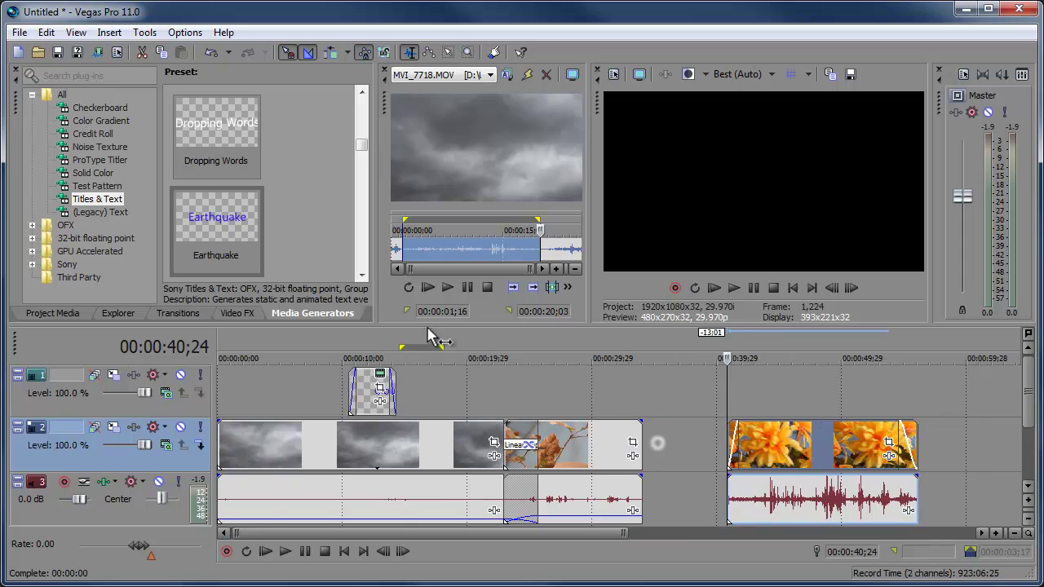
{"action": "left_click", "coordinate": [89, 161]}
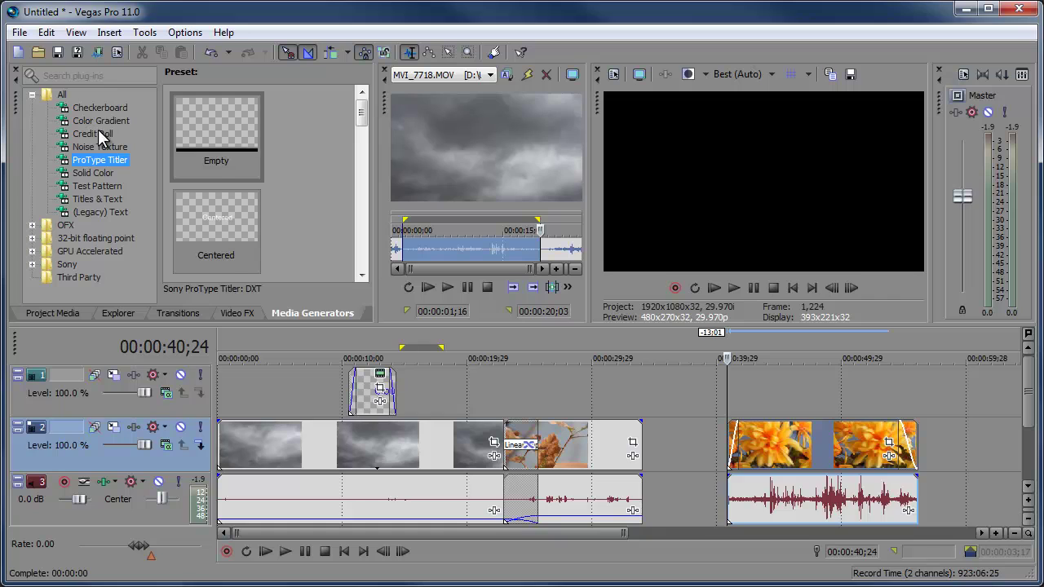
{"action": "left_click", "coordinate": [92, 134]}
{"action": "left_click", "coordinate": [101, 121]}
{"action": "left_click", "coordinate": [96, 173]}
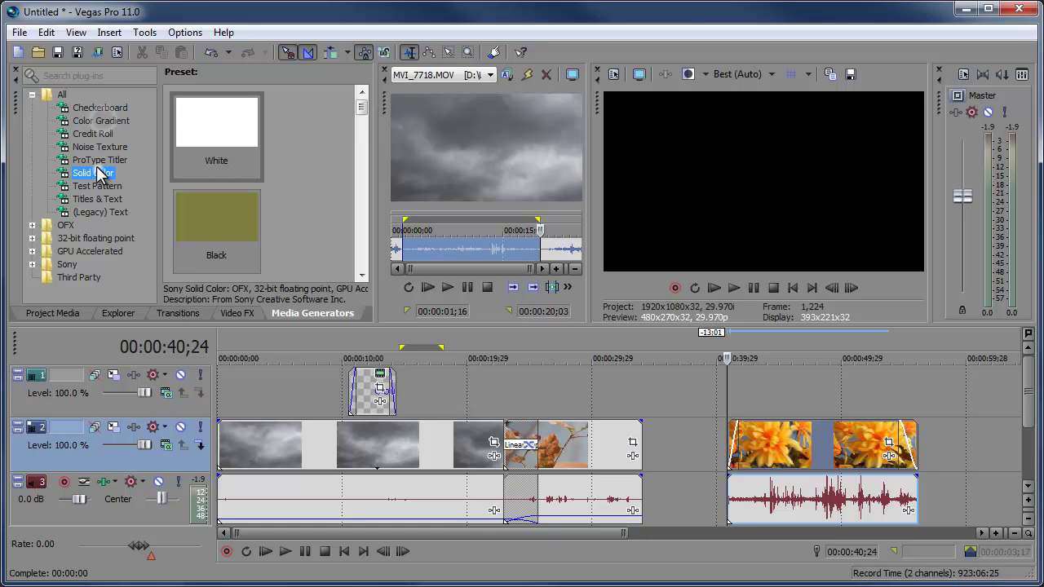
{"action": "left_click", "coordinate": [102, 121]}
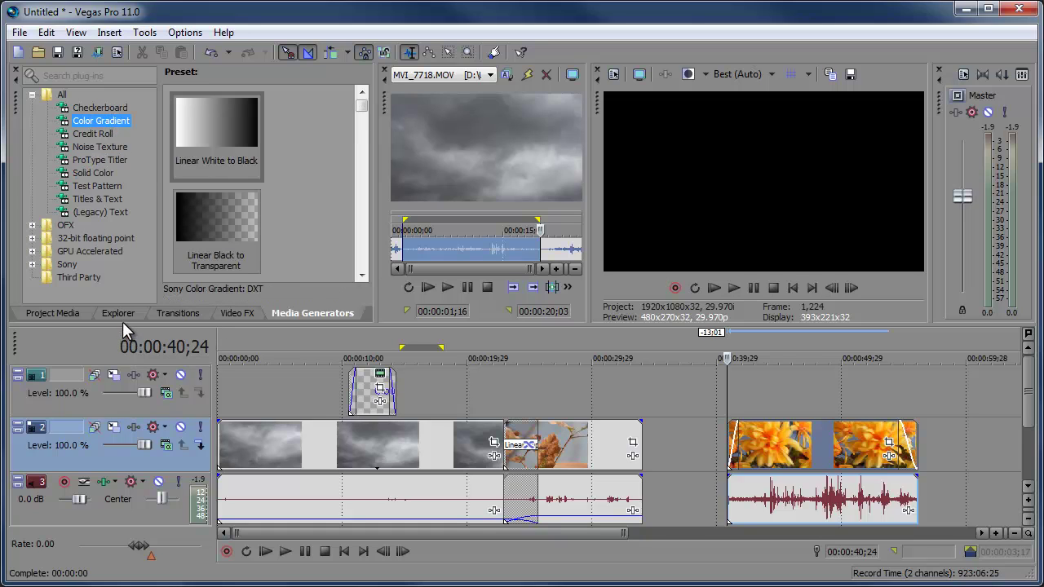
- Review the project's media, from the generated Clouds title and checkerboard back to the first video clips
{"action": "left_click", "coordinate": [58, 313]}
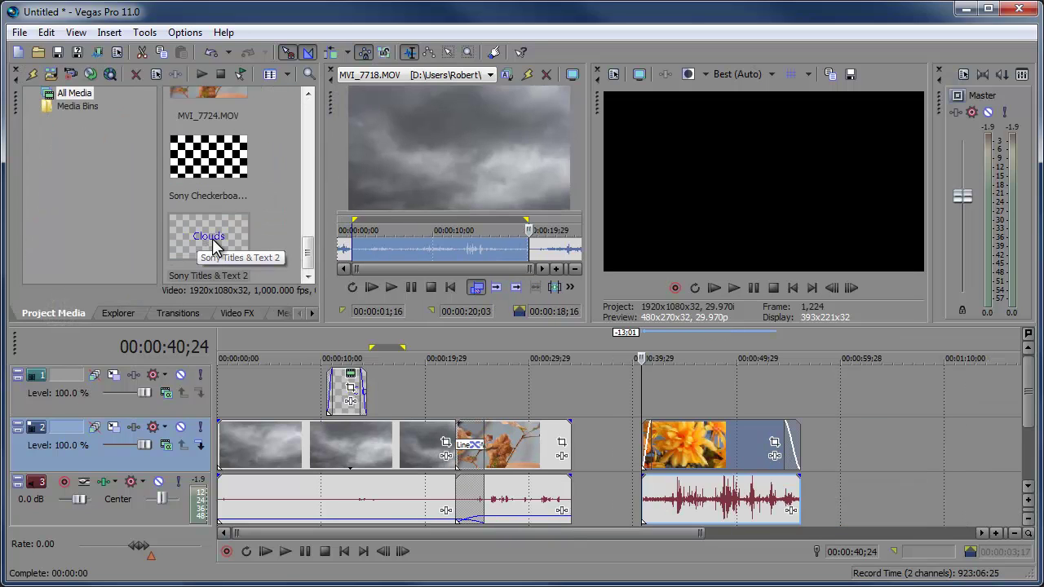
{"action": "left_click", "coordinate": [213, 241]}
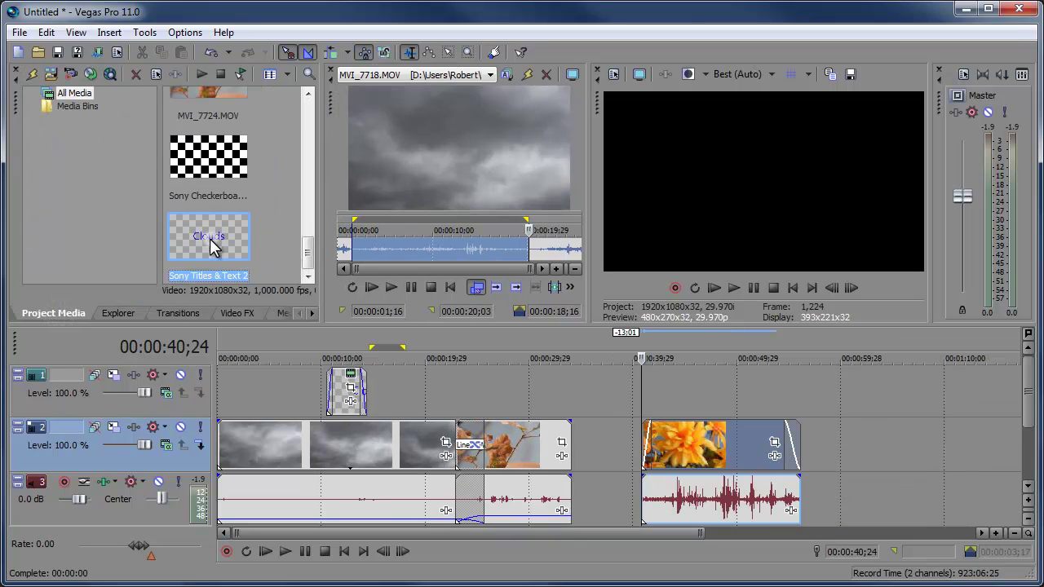
{"action": "left_click", "coordinate": [244, 172]}
{"action": "left_click_drag", "start_coordinate": [309, 257], "coordinate": [328, 121]}
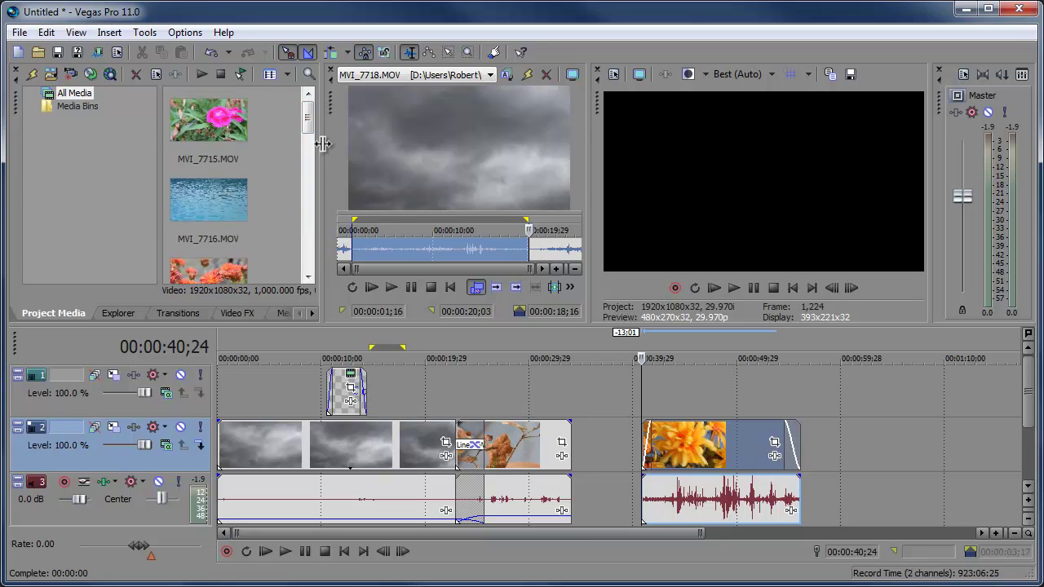